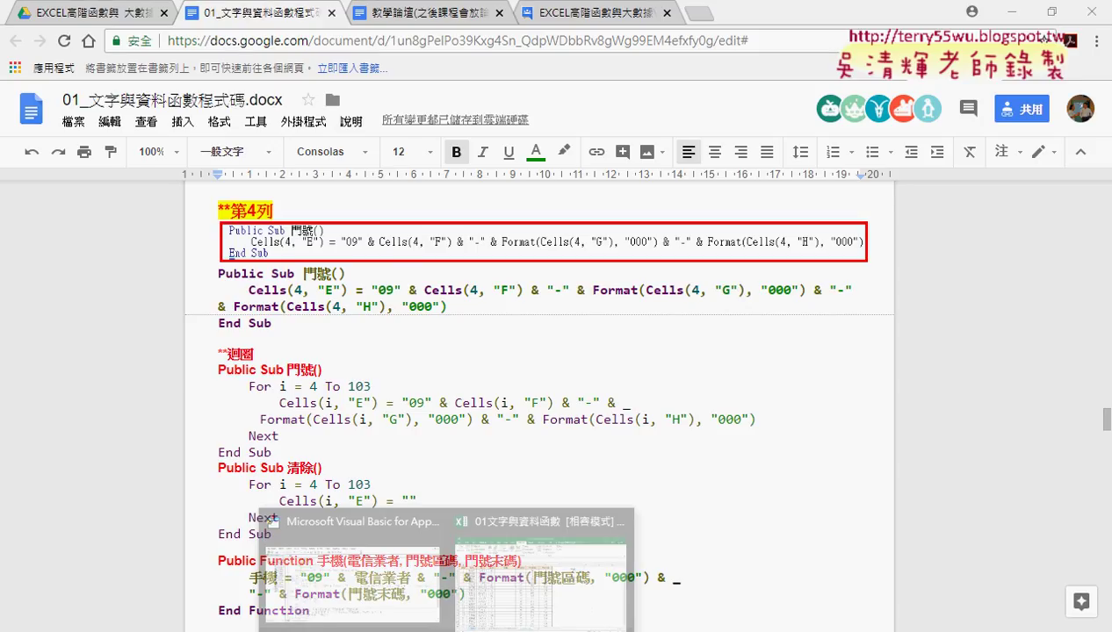
Bring the Excel workbook forward and run 門號 then 清除 to fill and clear 手機.
click(537, 580)
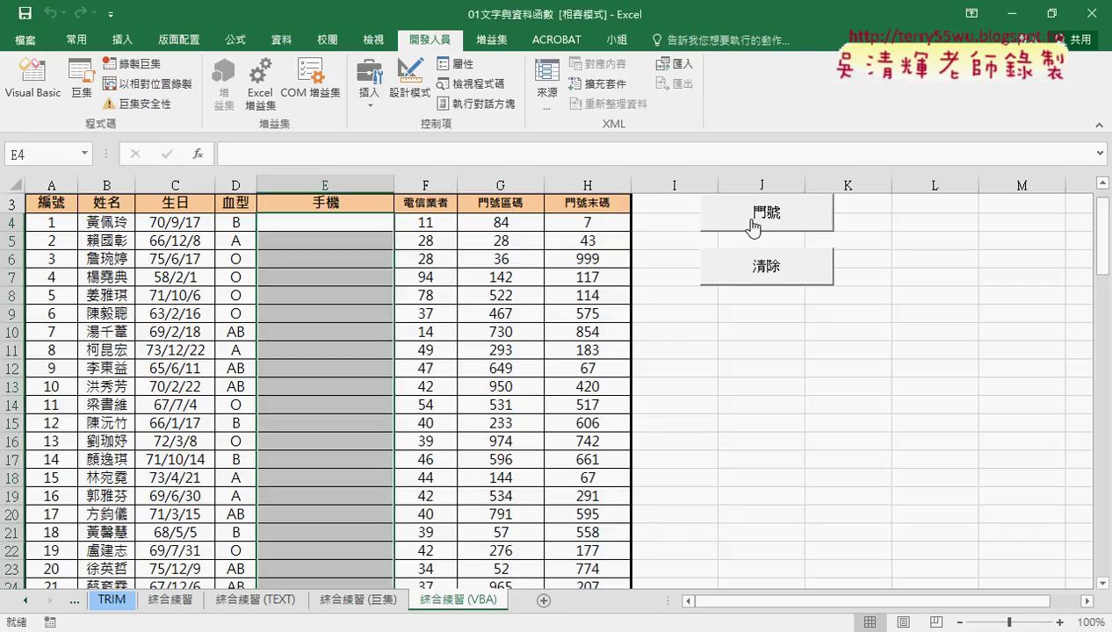
click(745, 226)
click(751, 268)
From cell E4, browse the Insert Function categories for the 手機 functions, then cancel.
click(327, 220)
click(198, 154)
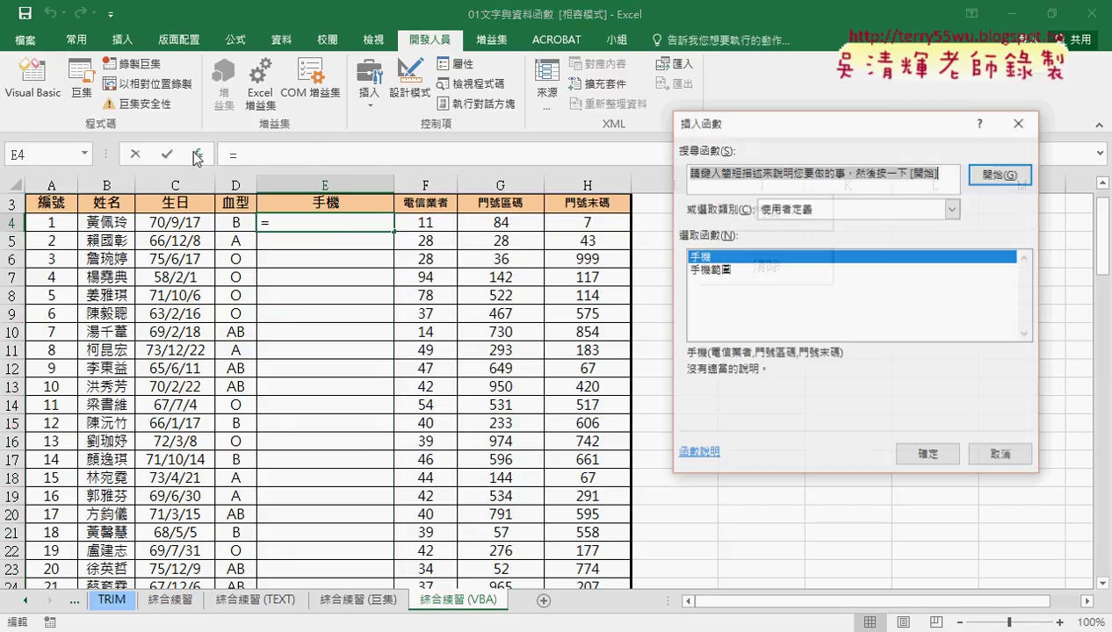
click(816, 211)
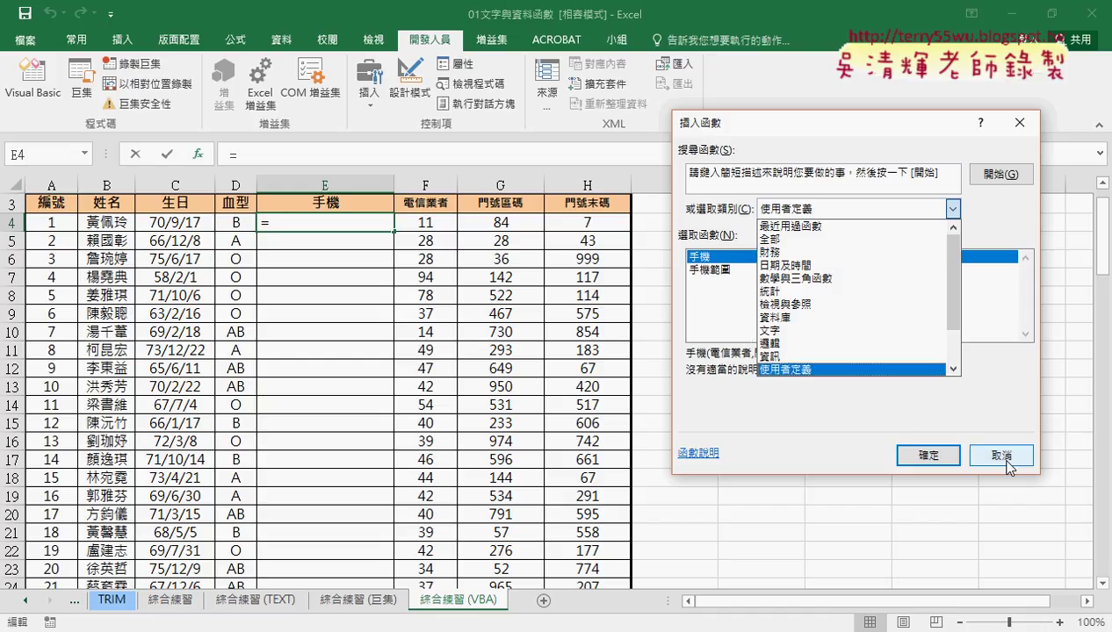
click(1004, 458)
click(892, 441)
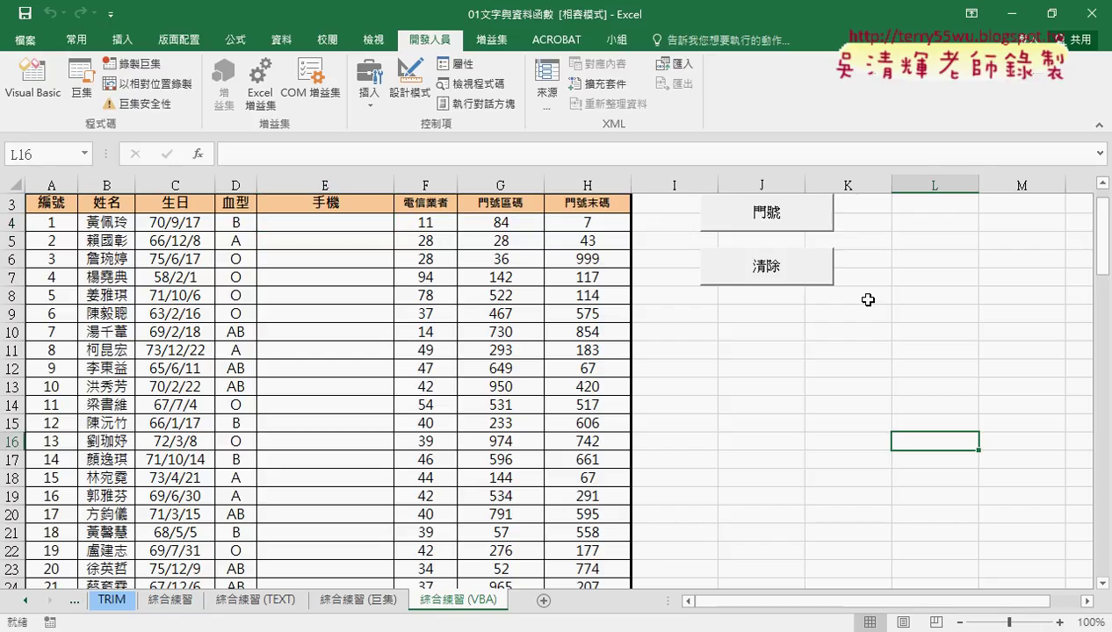
Run 門號 then 清除 again, then jump from C4 to the last data row 103.
click(756, 220)
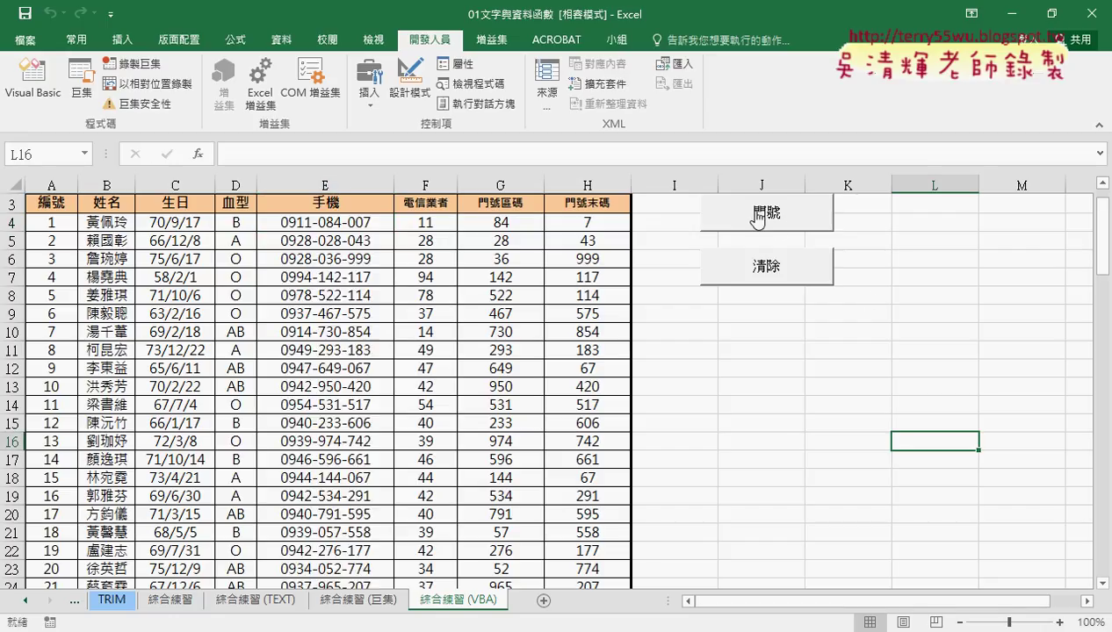
click(756, 276)
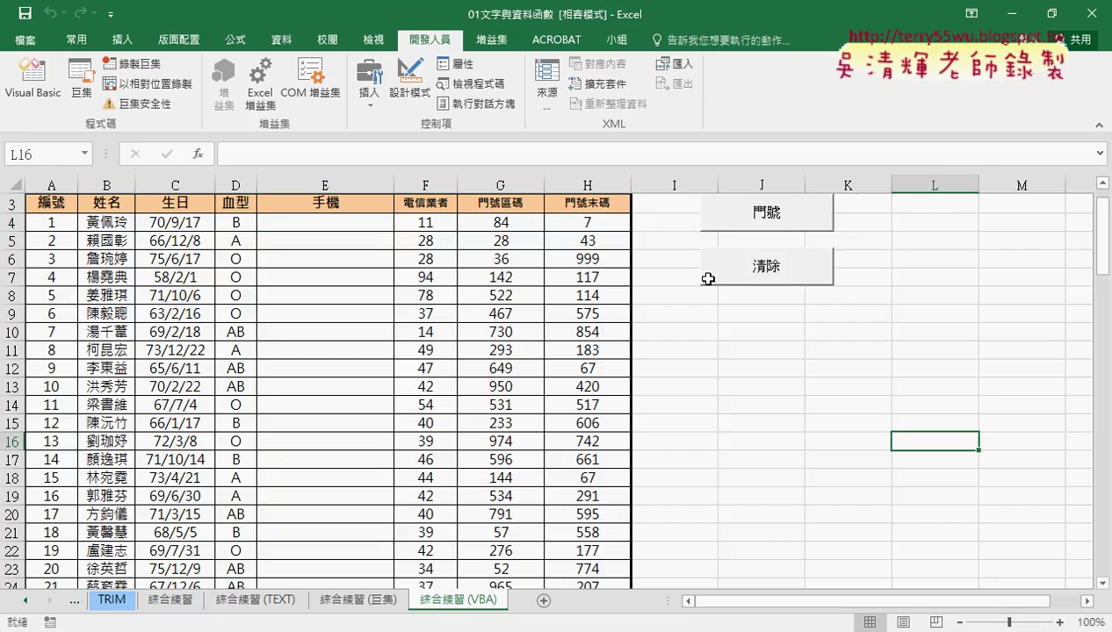
click(169, 223)
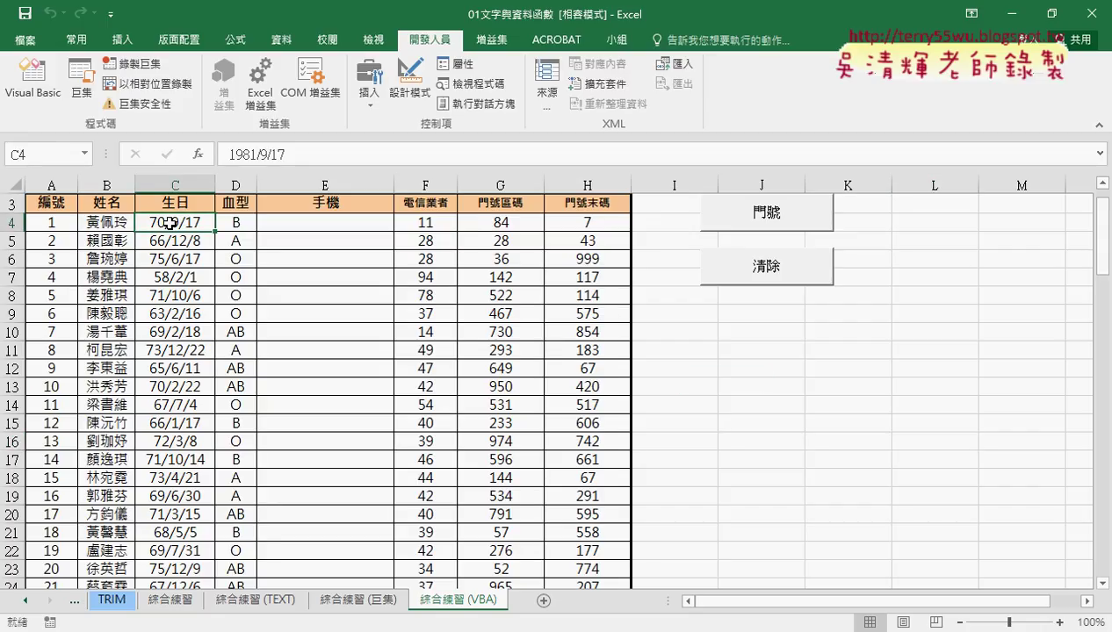
key(ctrl+Down)
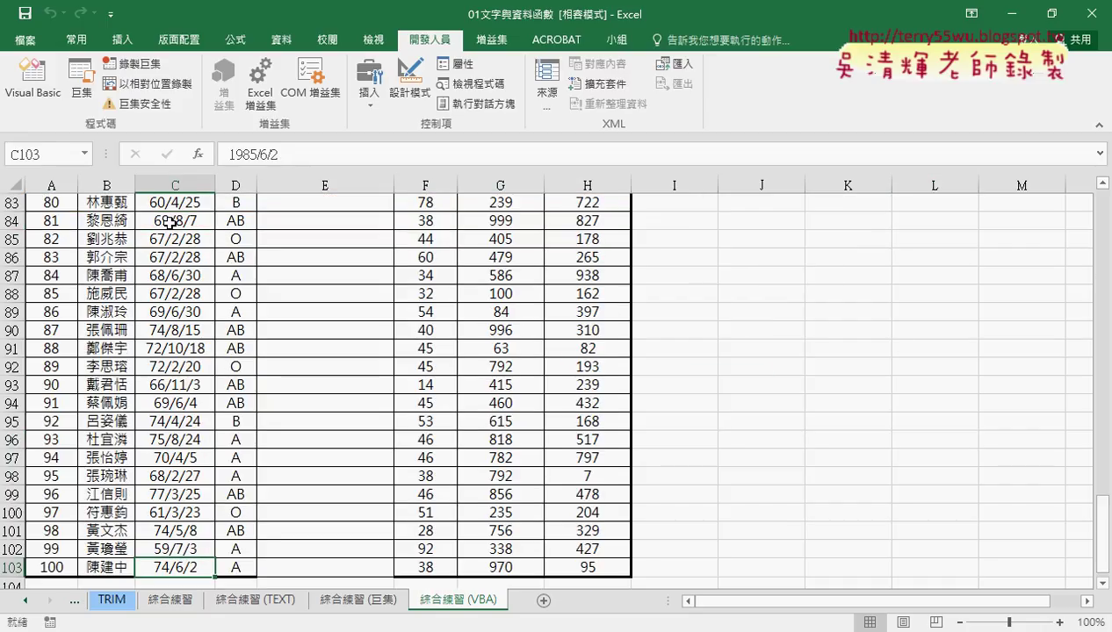
Fill-extend rows 102–103 down to row 105, adding records 101 and 102.
scroll(169, 223, down, 2)
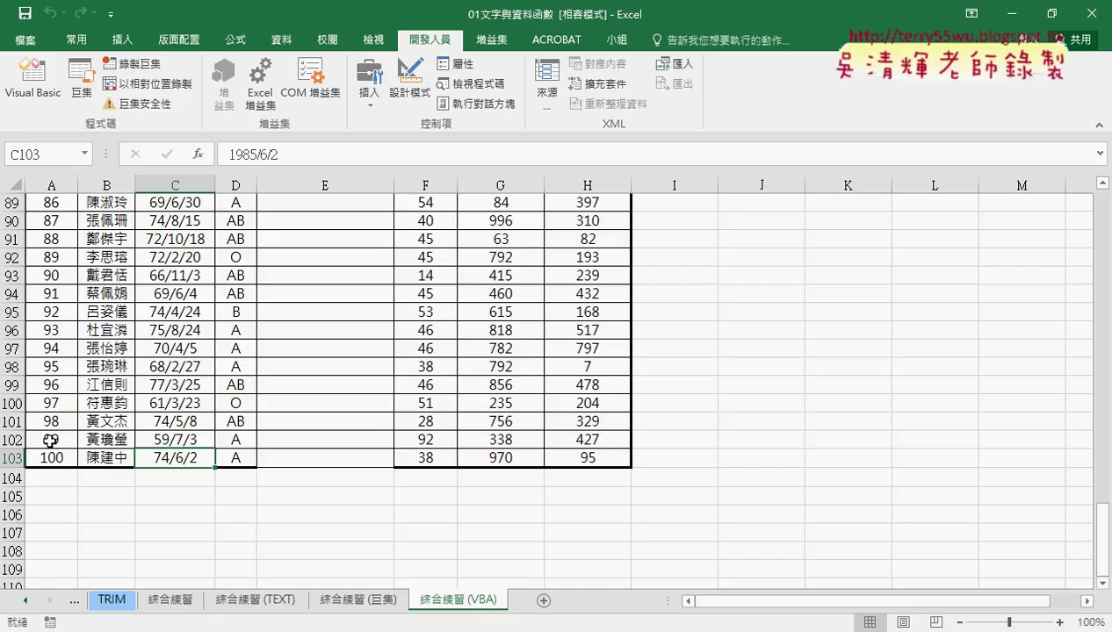
click(13, 457)
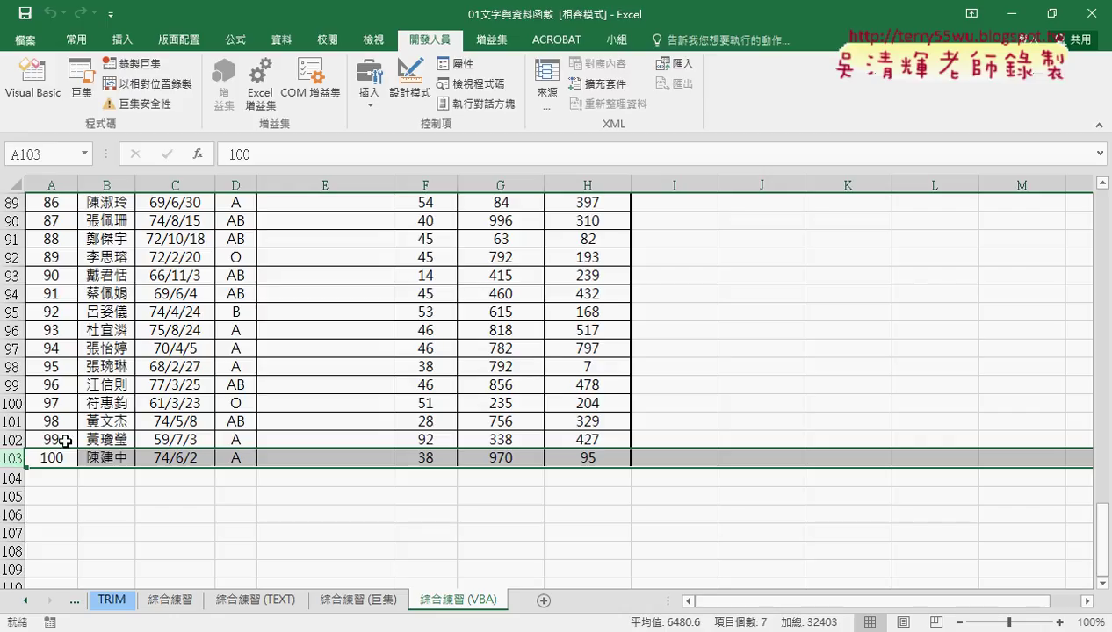
drag(65, 441, 610, 455)
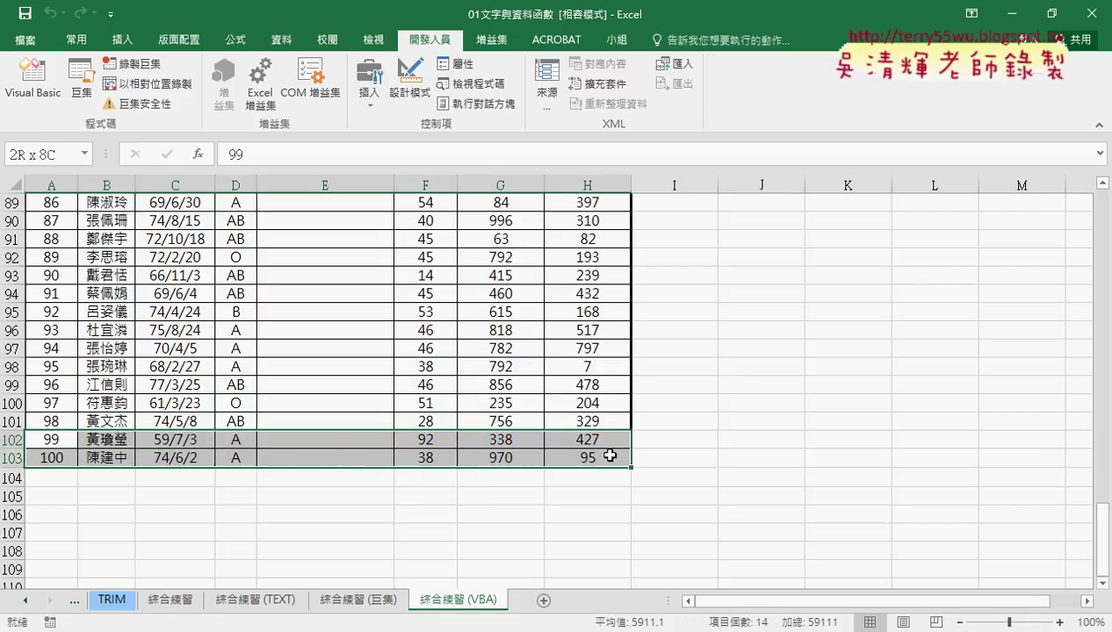
drag(631, 467, 635, 501)
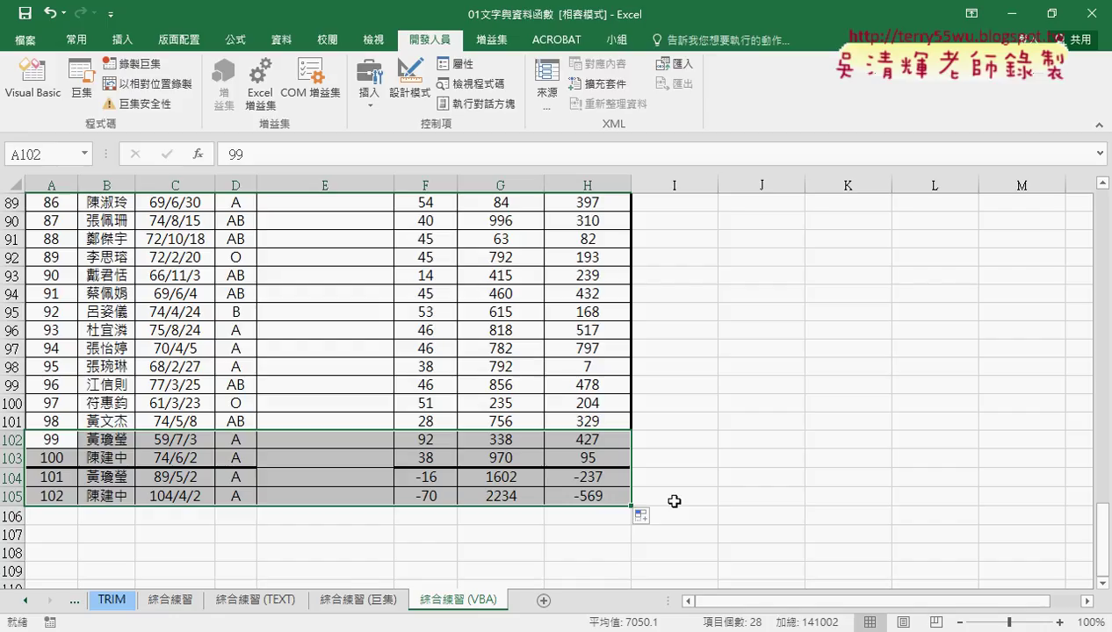
click(316, 460)
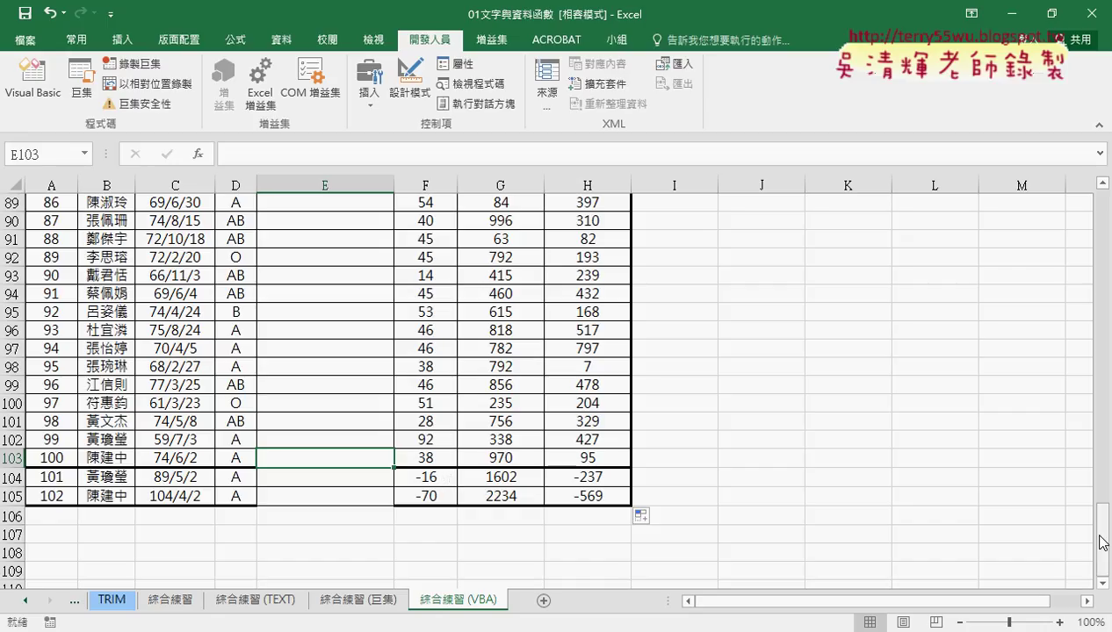
drag(1092, 539, 1085, 186)
Run 門號, confirm phone numbers stop at row 103, and open the Visual Basic editor.
click(766, 289)
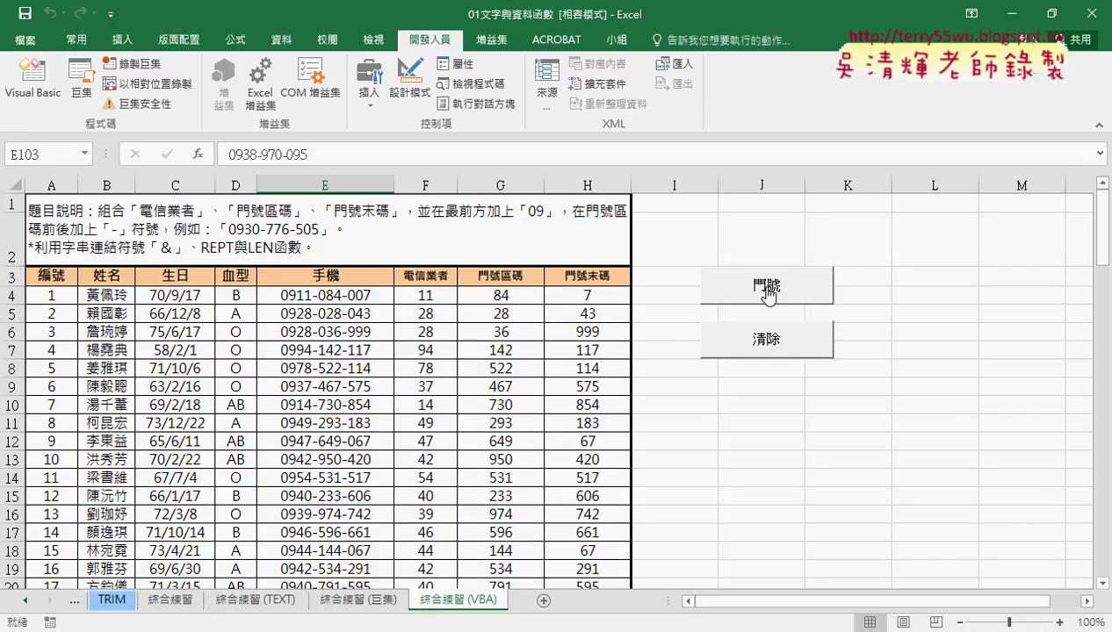
click(324, 295)
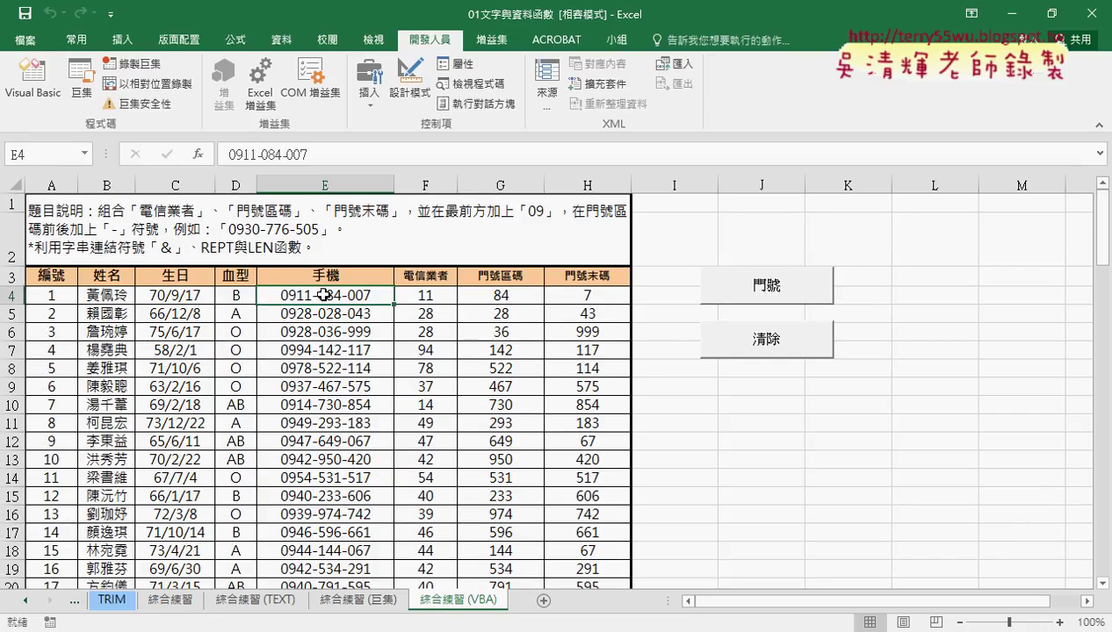
key(ctrl+Down)
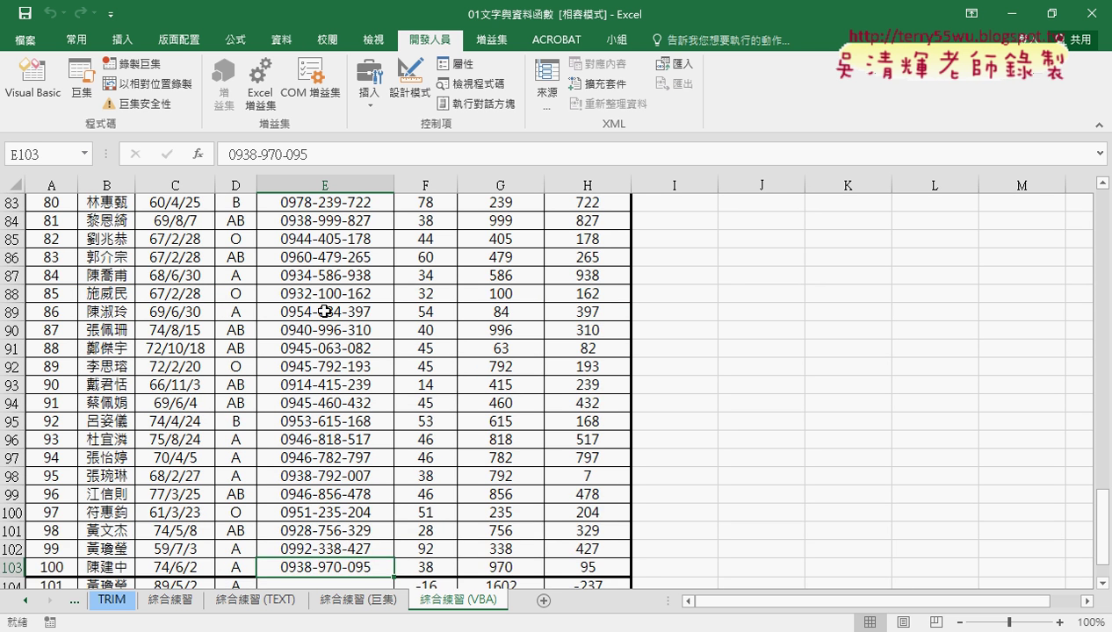
scroll(324, 316, down, 2)
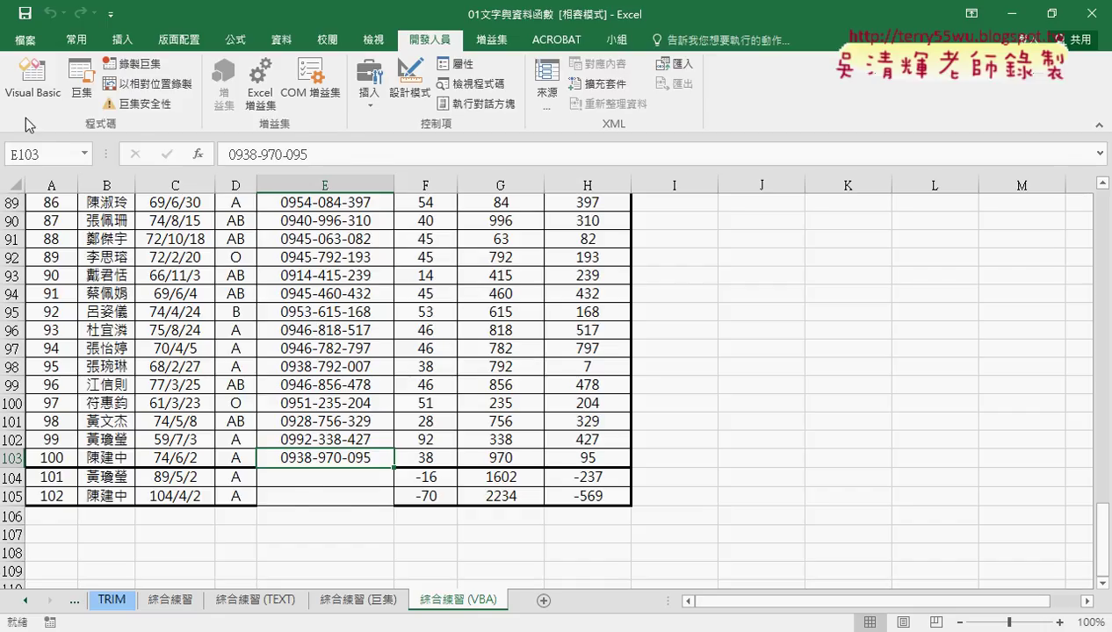
click(32, 79)
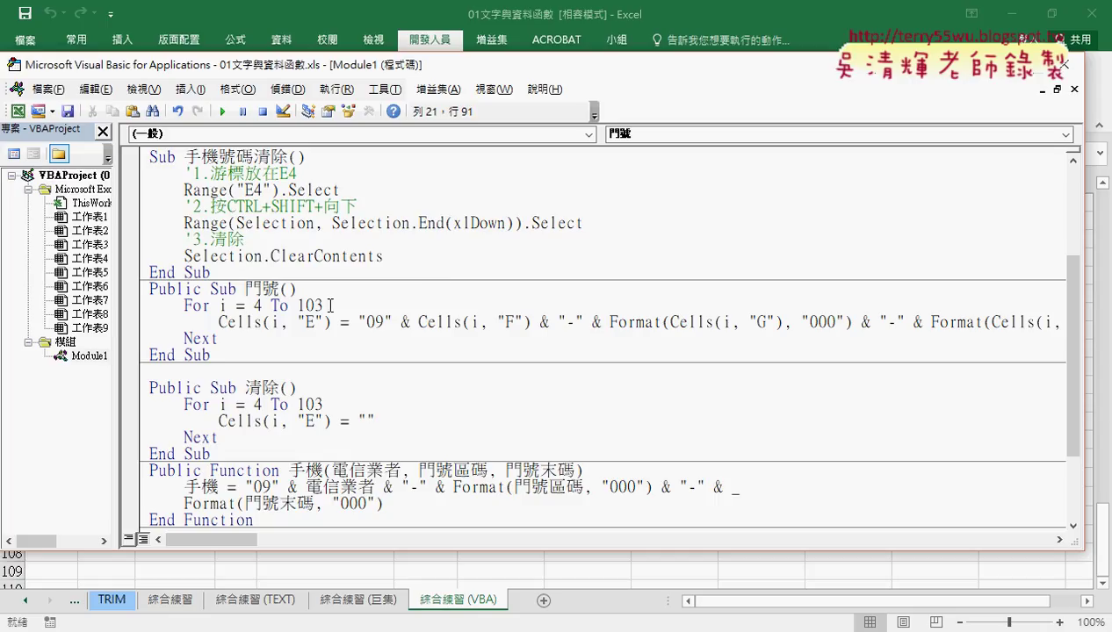
Select the end value 103 in the 門號 macro's For i = 4 To 103 line.
drag(323, 305, 313, 305)
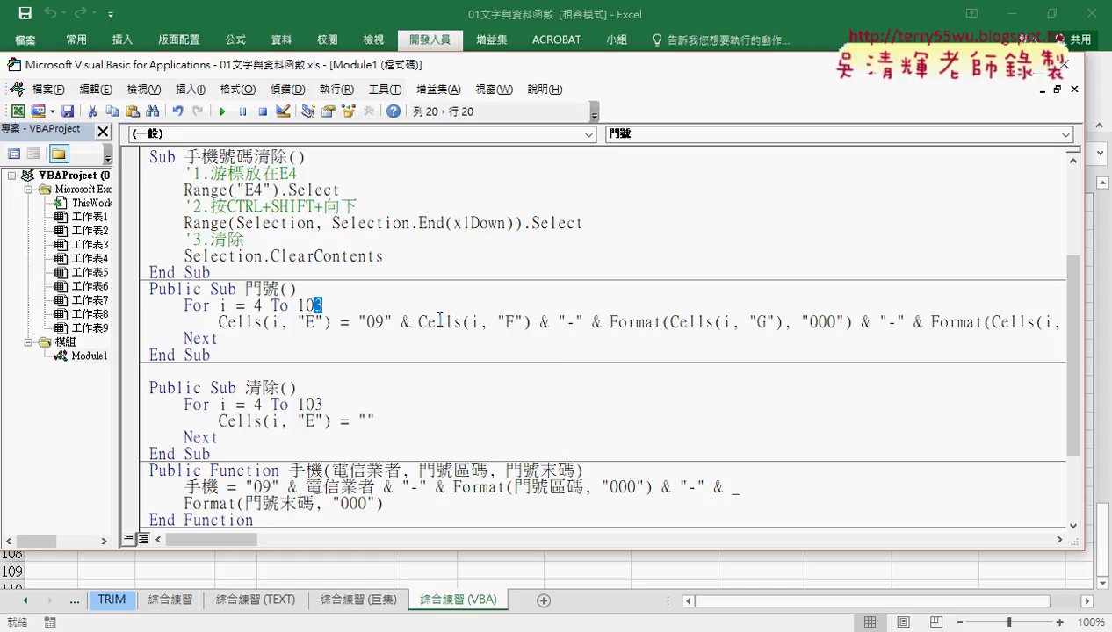
click(396, 303)
drag(297, 305, 324, 302)
Return to the workbook and check that new last row 105 has no phone number in E105.
click(474, 625)
click(474, 624)
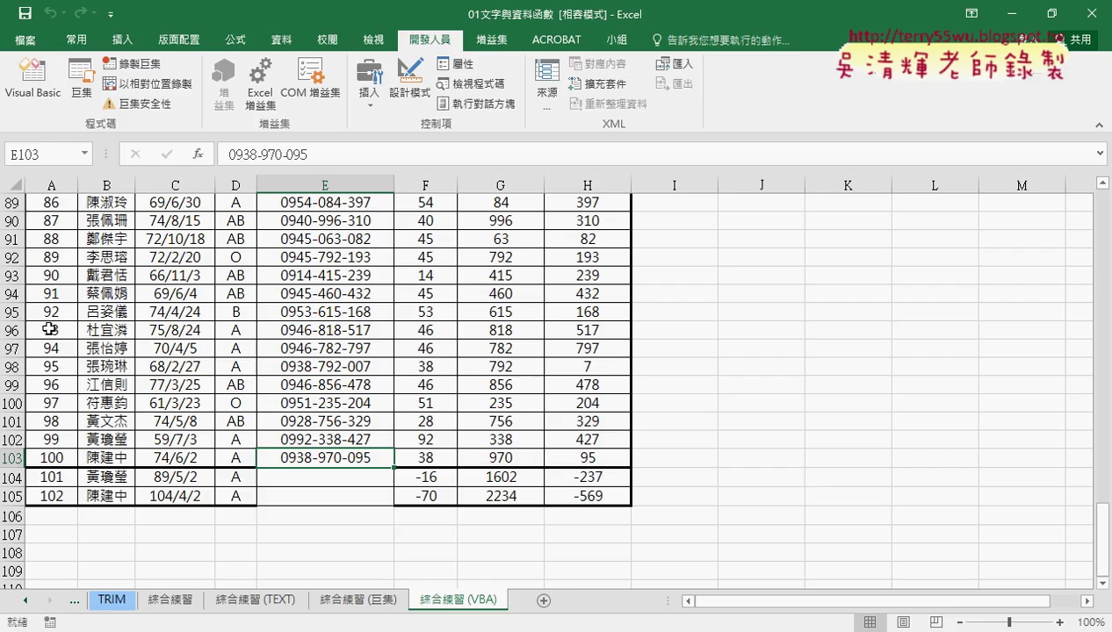
click(45, 497)
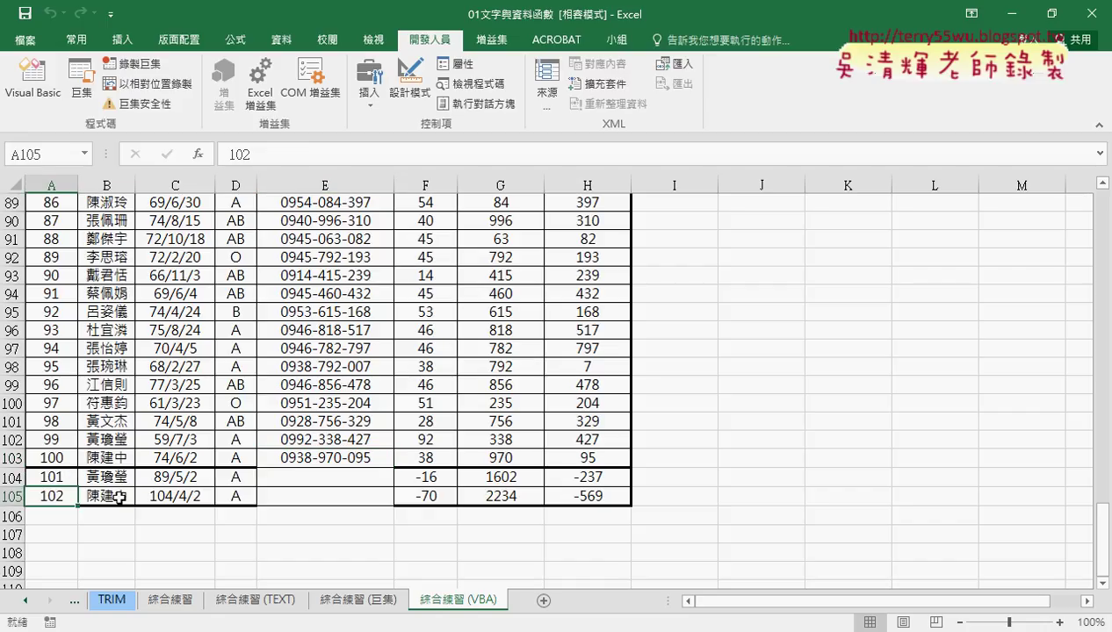
key(ctrl+Up)
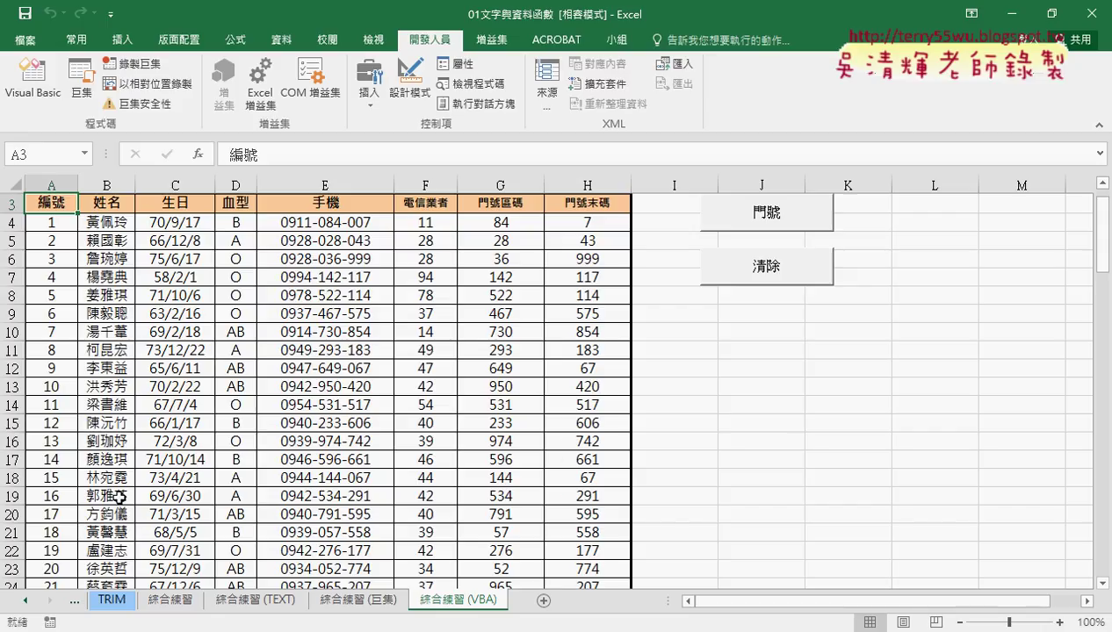
key(ctrl+Down)
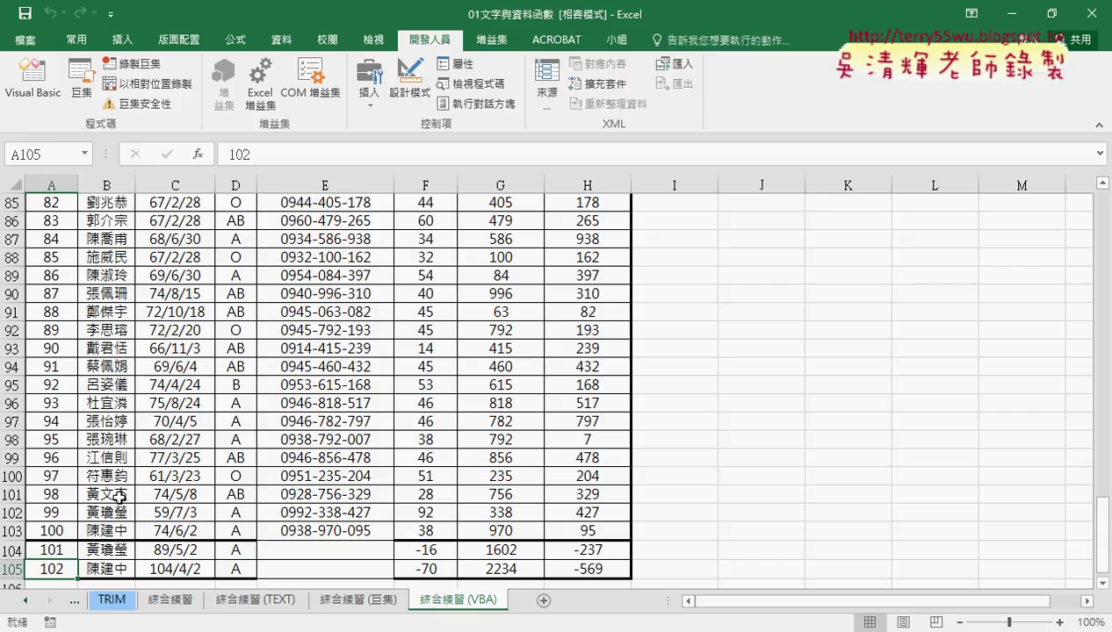
key(Right)
key(Right)
key(Right)
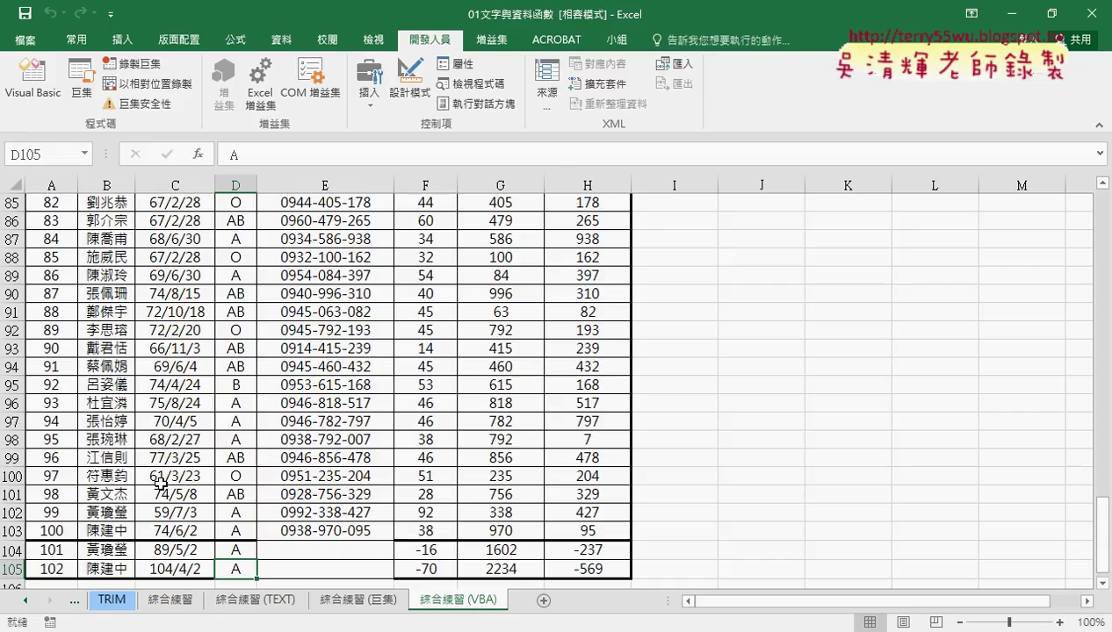
click(323, 565)
click(239, 568)
Check how far row 103 extends, then go back to the table's top at A4.
click(63, 532)
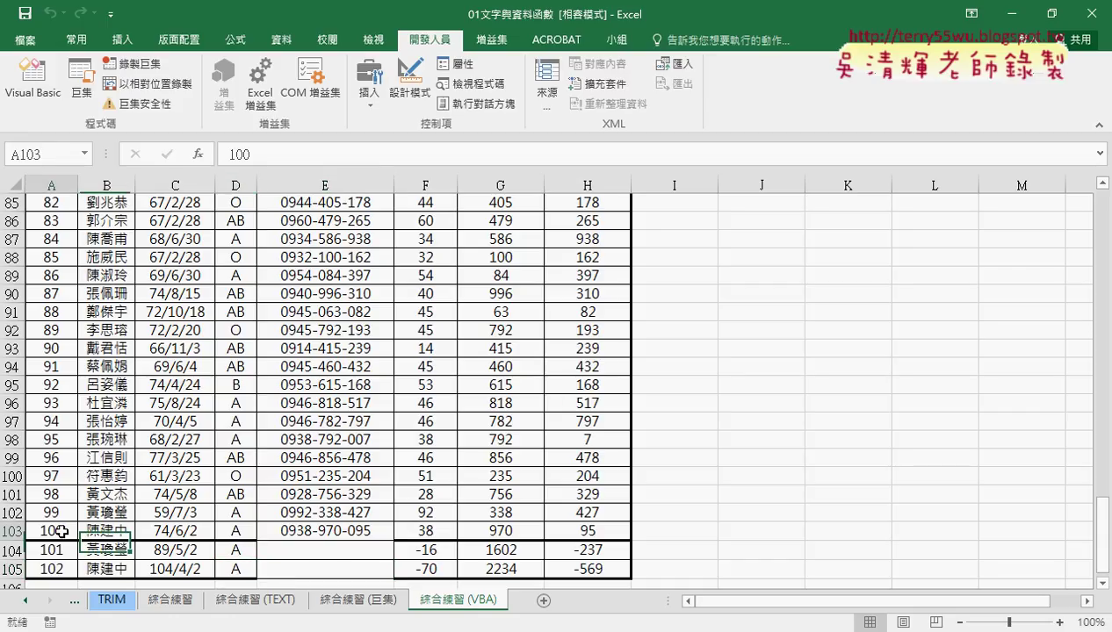
key(ctrl+Right)
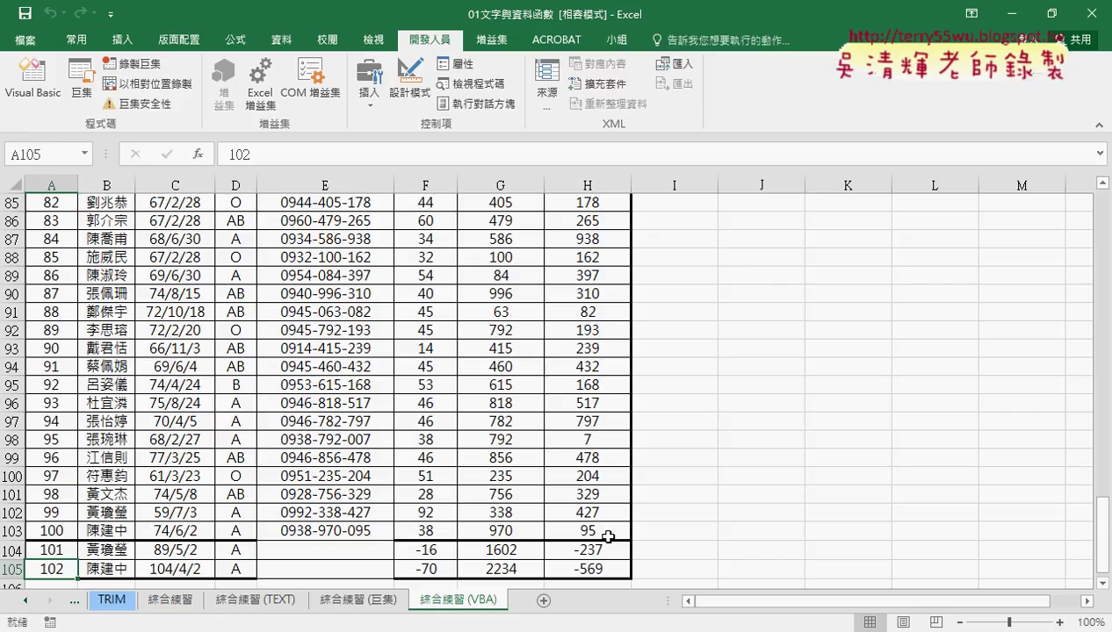
key(ctrl+Up)
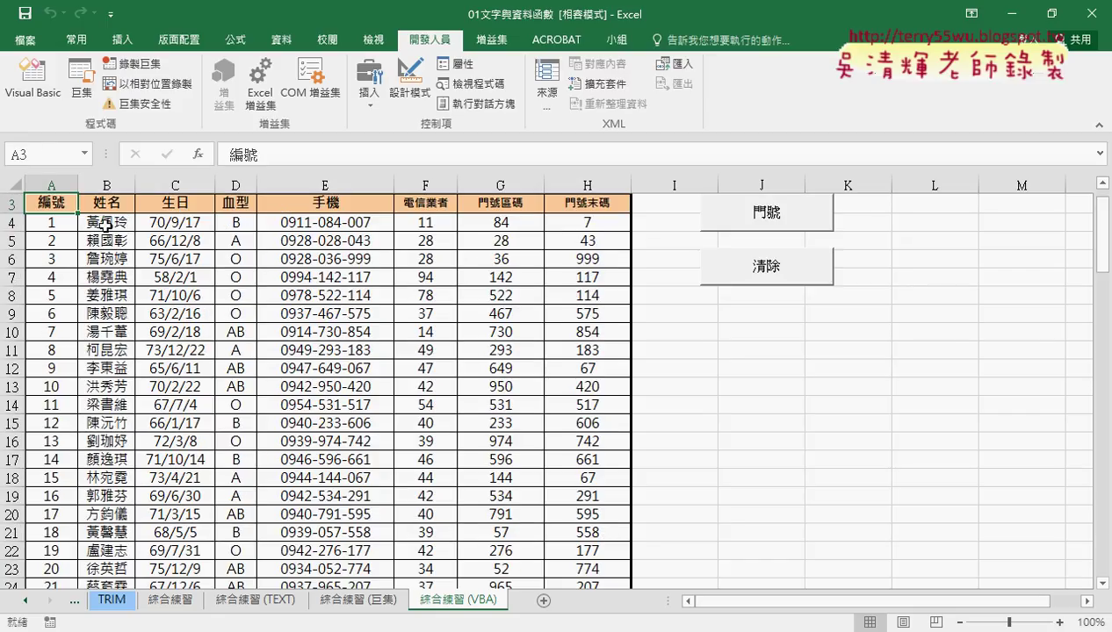
scroll(68, 301, up, 1)
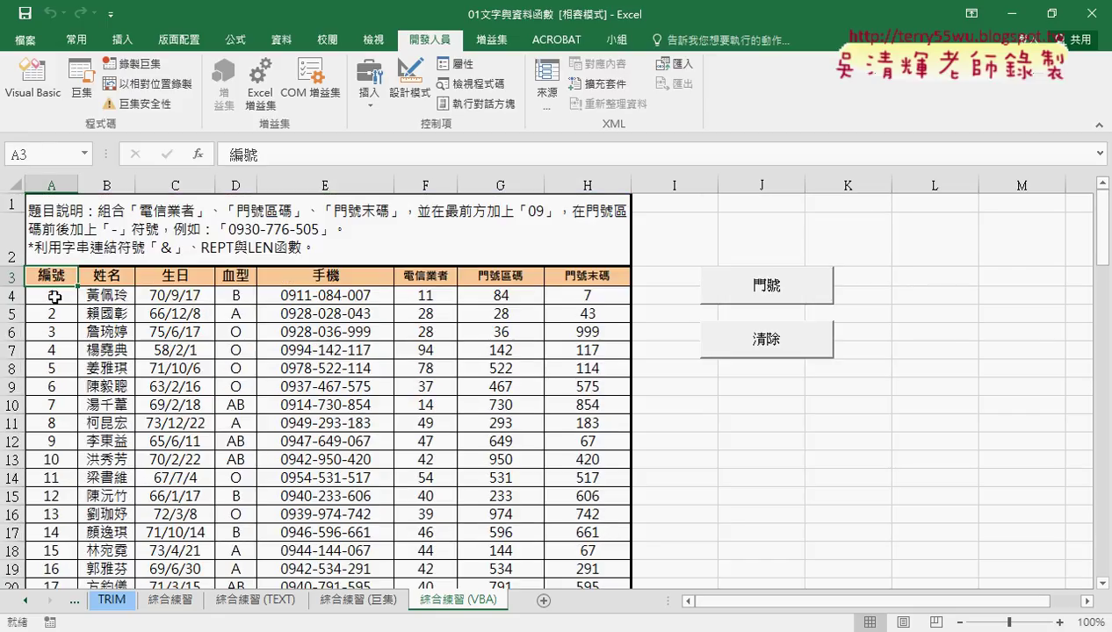
click(54, 297)
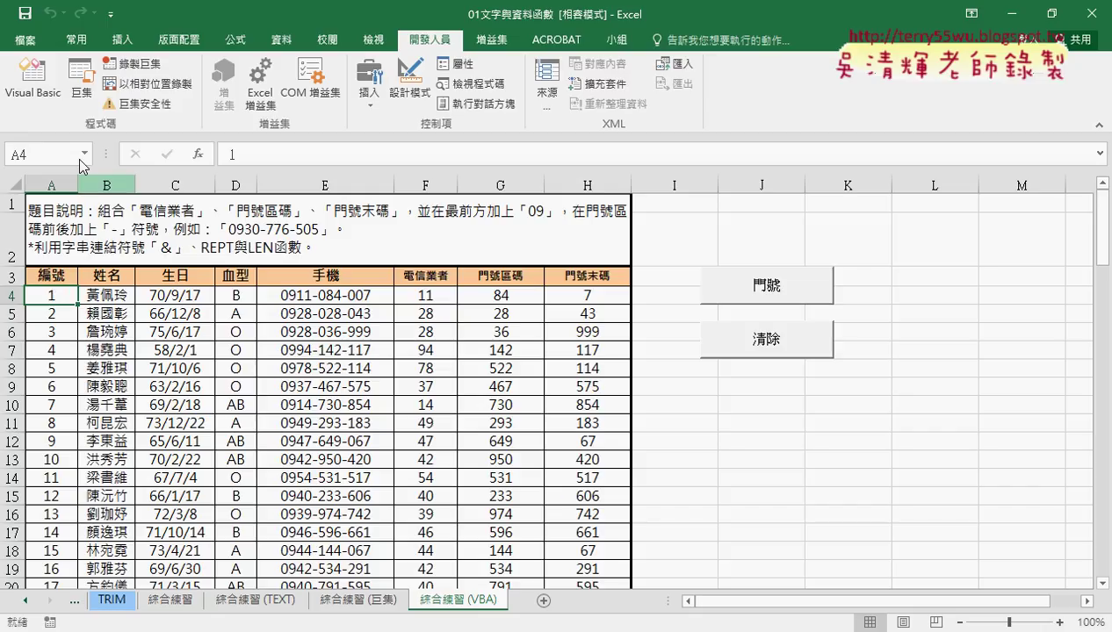
In the VBA editor, replace the 門號 loop limit 103 with range("A4").End.
click(32, 79)
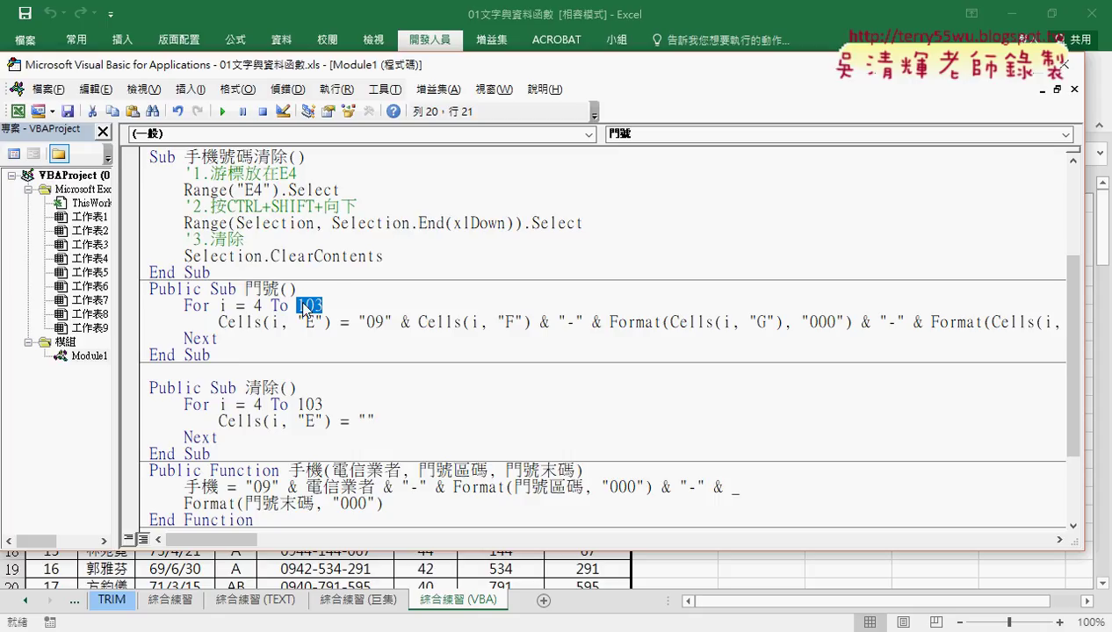
drag(306, 65, 488, 64)
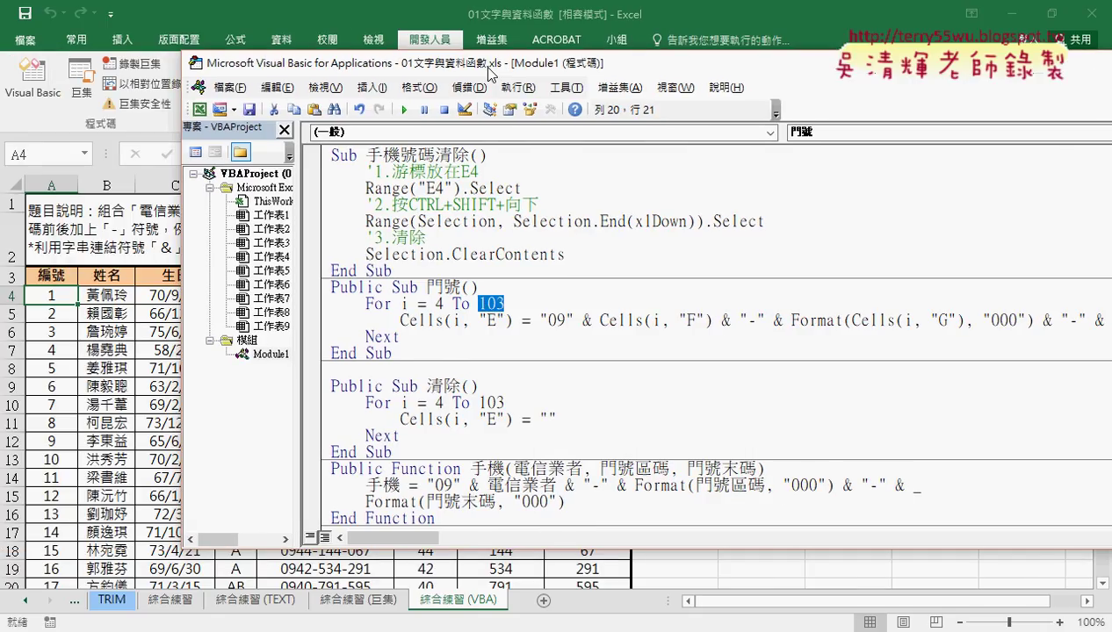
text(r)
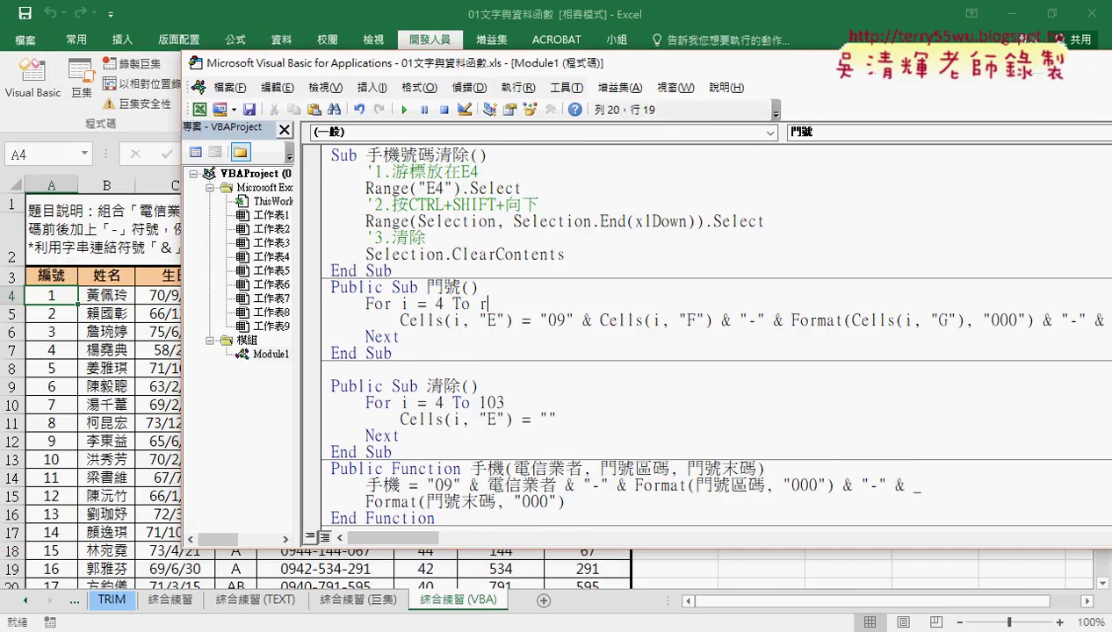
text(ange)
text(()
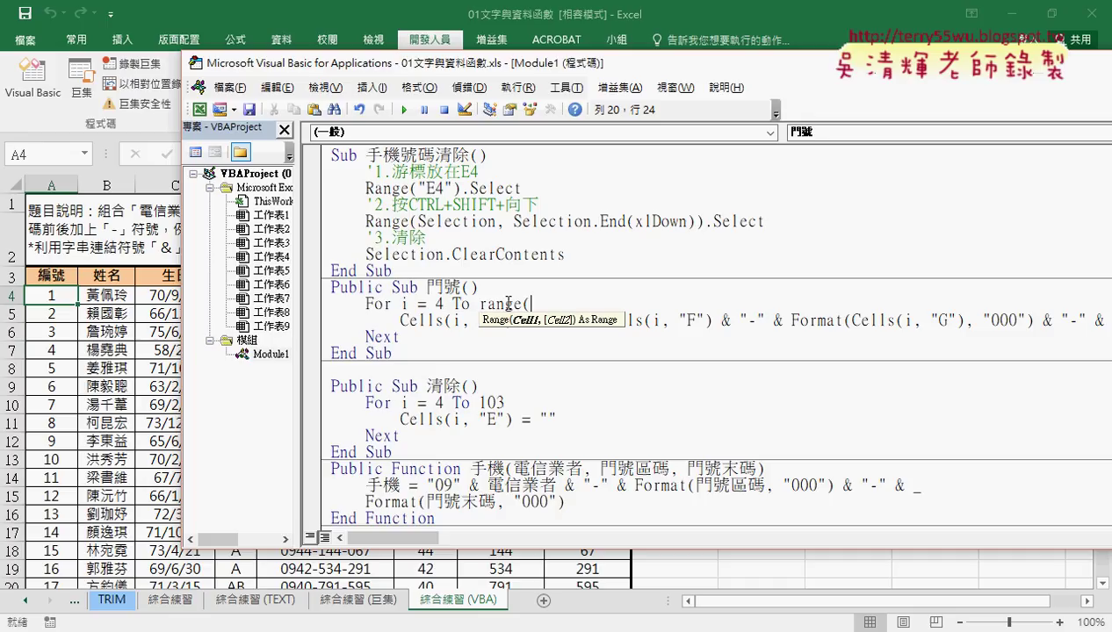
text(")
text(A)
text(4"))
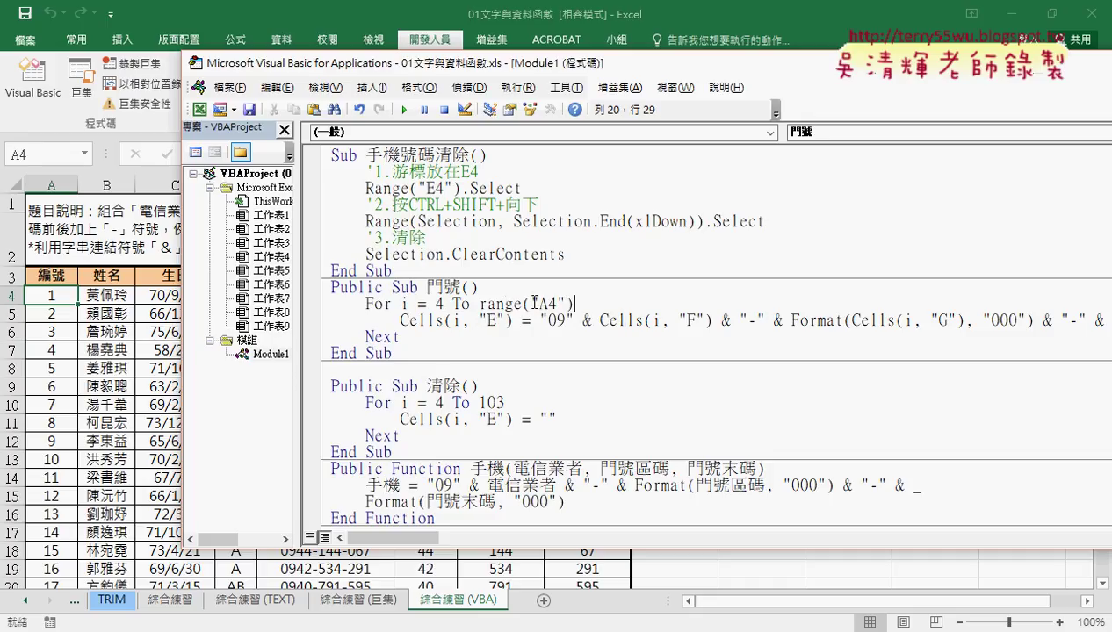
drag(529, 304, 567, 301)
click(572, 303)
text(.)
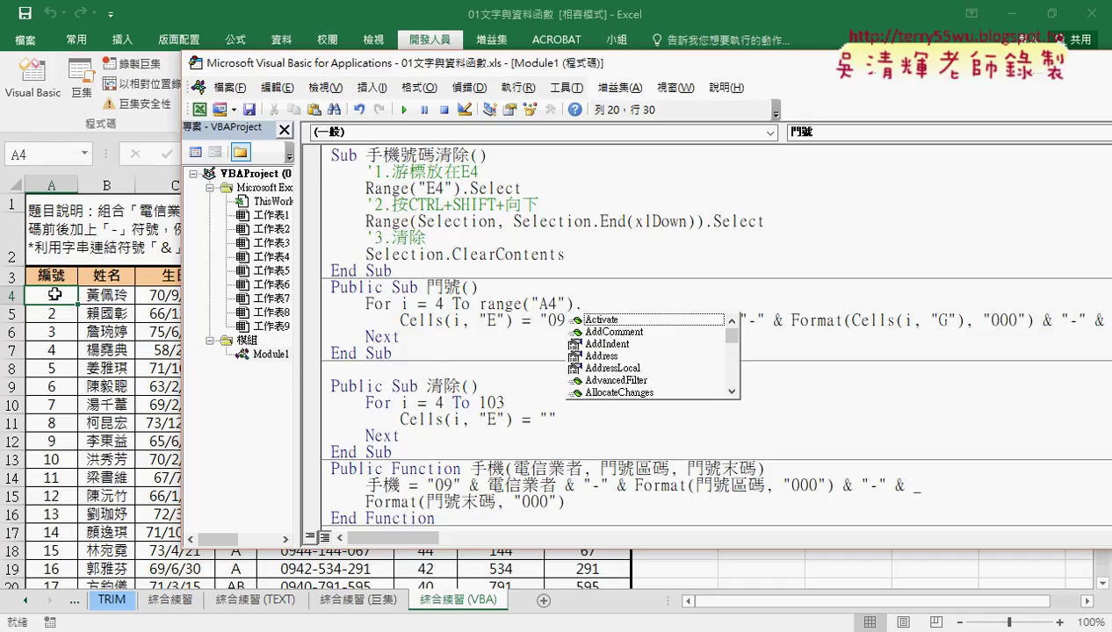
text(e)
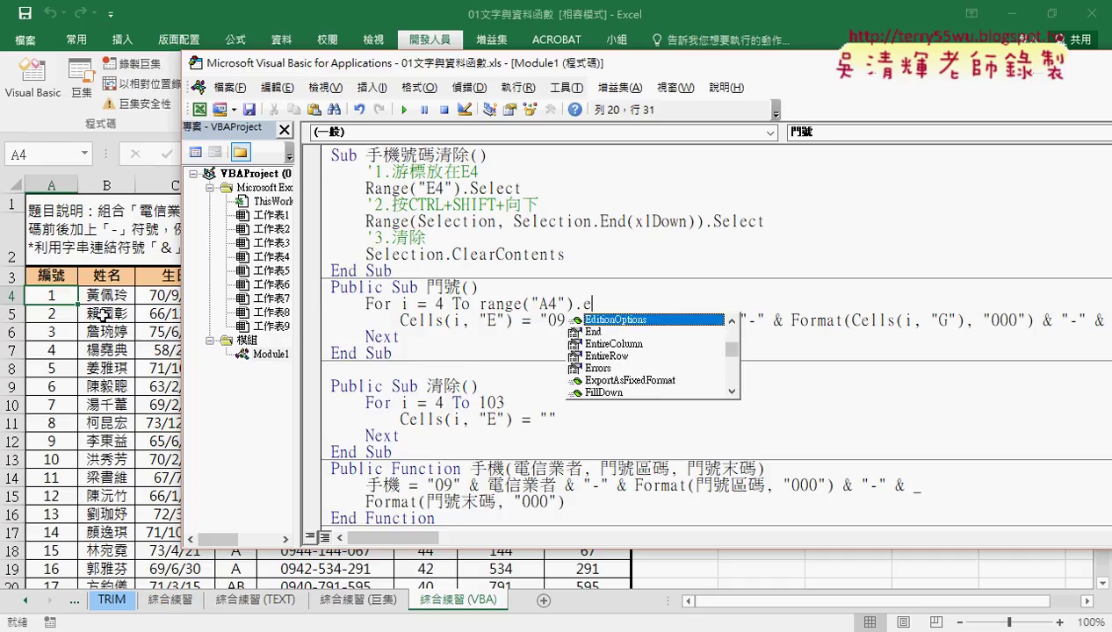
click(588, 333)
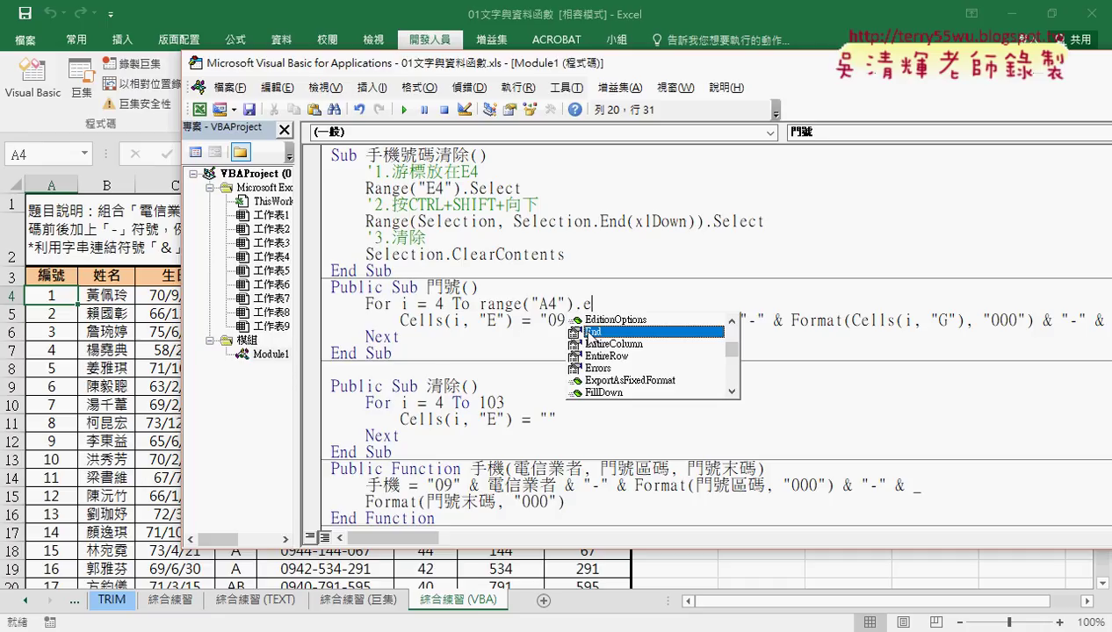
double_click(597, 334)
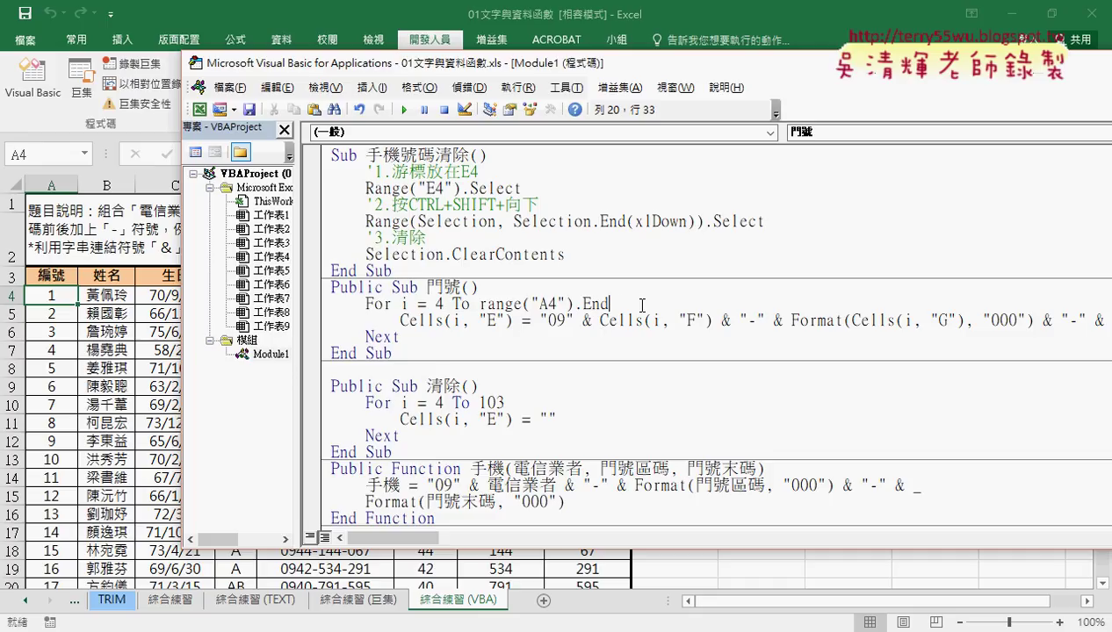
Give the End call in the 門號 loop limit the xlDown direction.
text(()
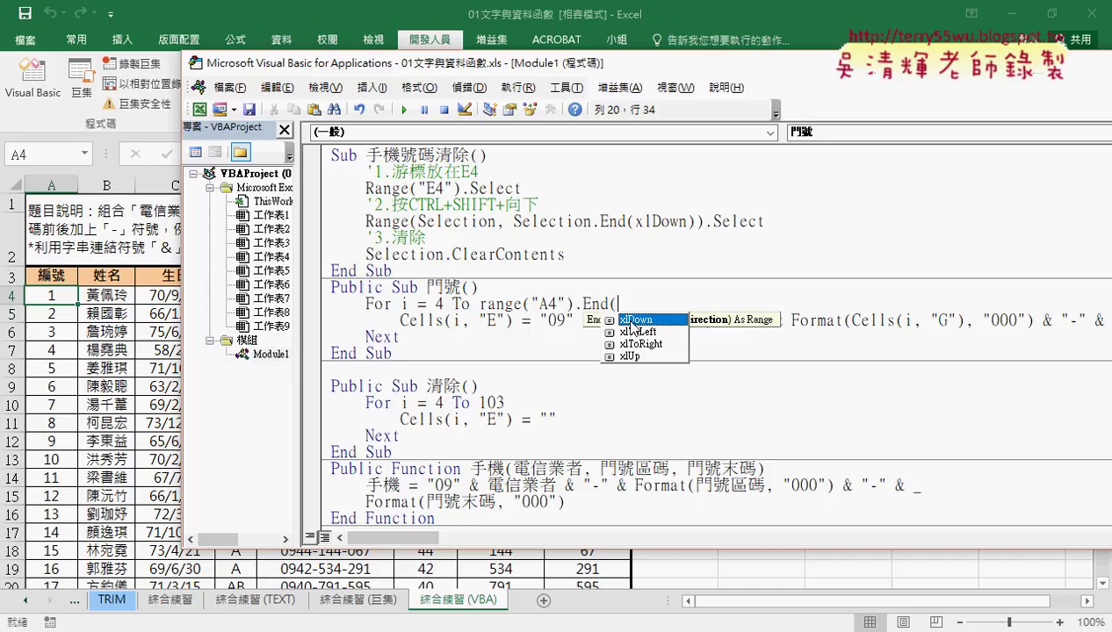
double_click(632, 325)
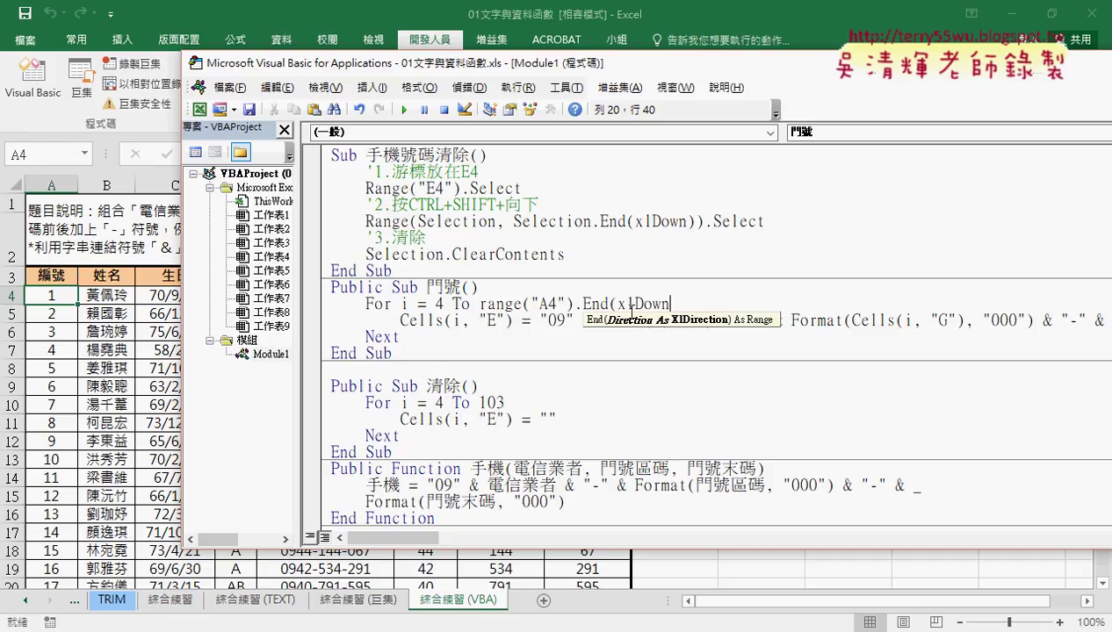
drag(635, 304, 628, 303)
key(Right)
key(BackSpace)
text(l)
drag(669, 304, 612, 307)
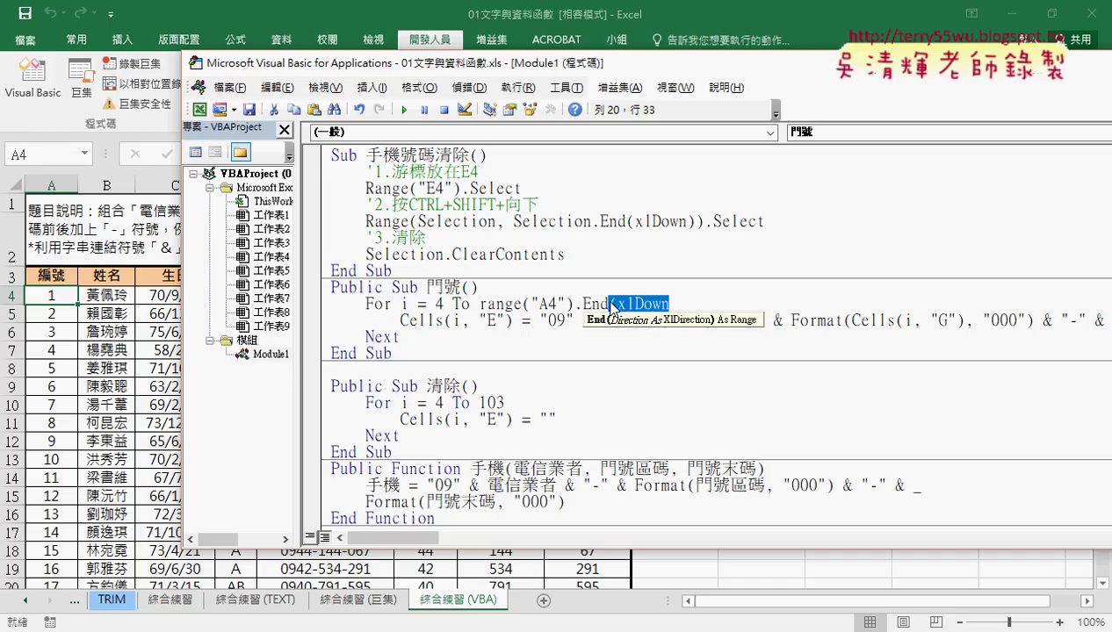
text(()
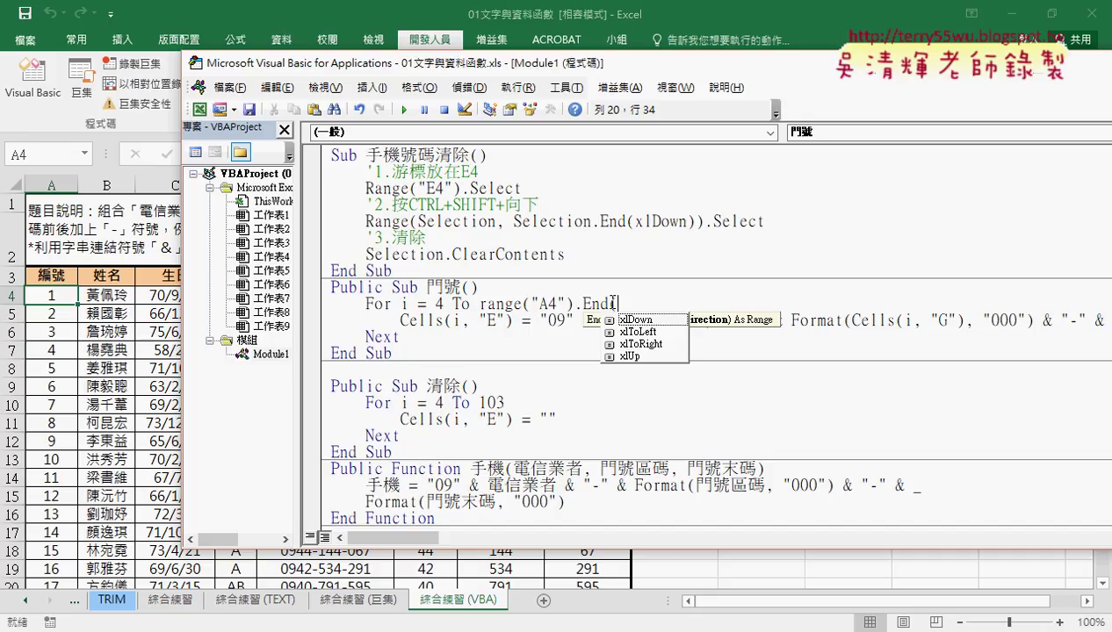
click(644, 322)
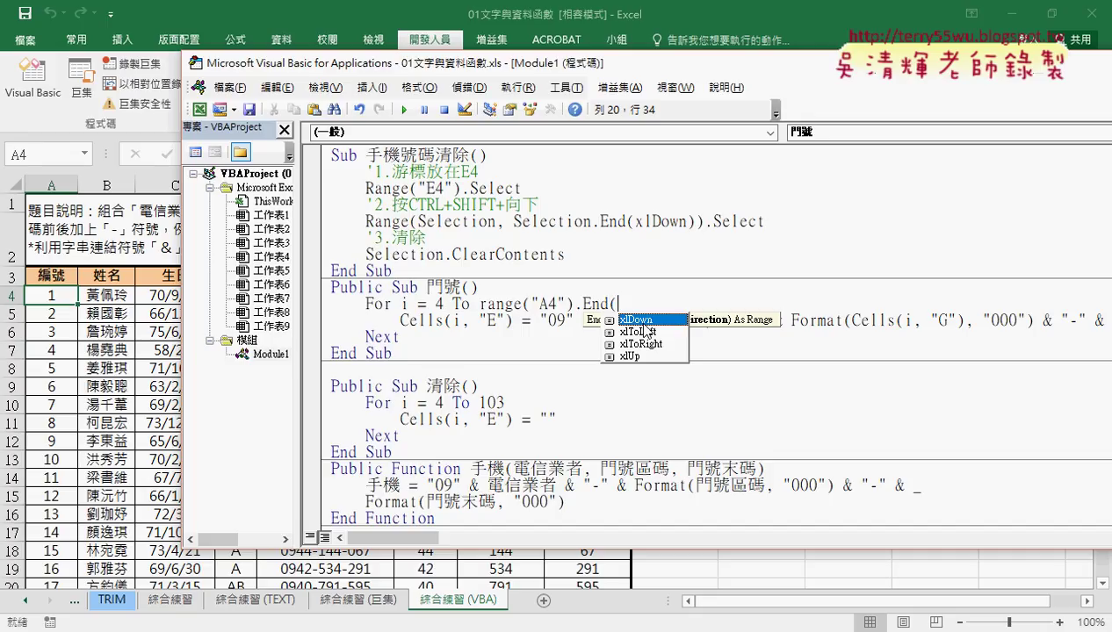
key(Tab)
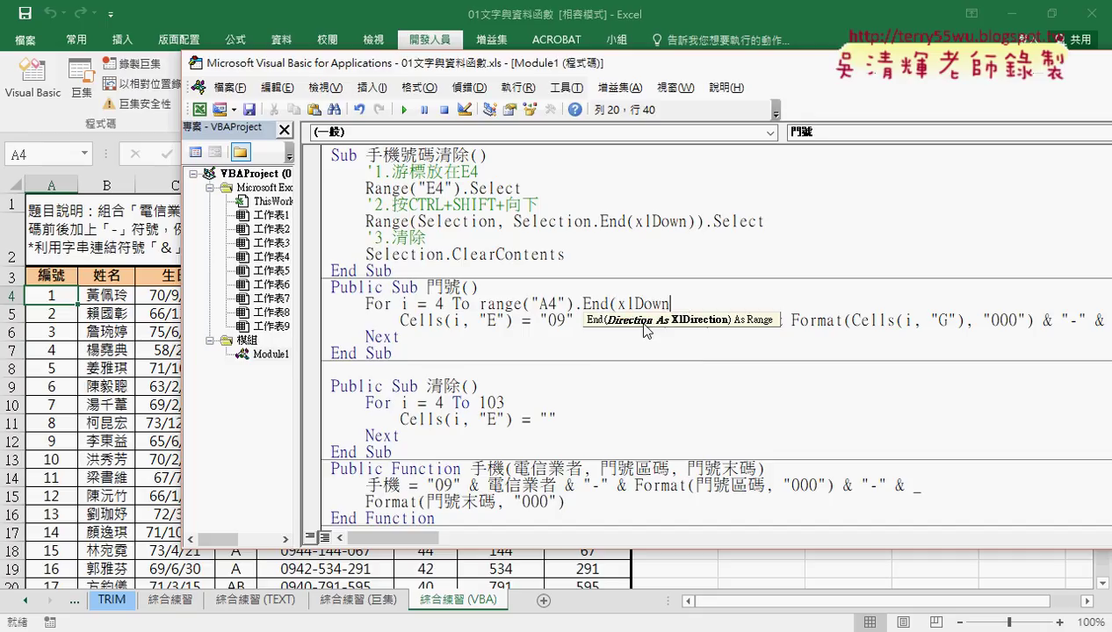
Finish the limit with .Row so it reads Range("A4").End(xlDown).Row.
text())
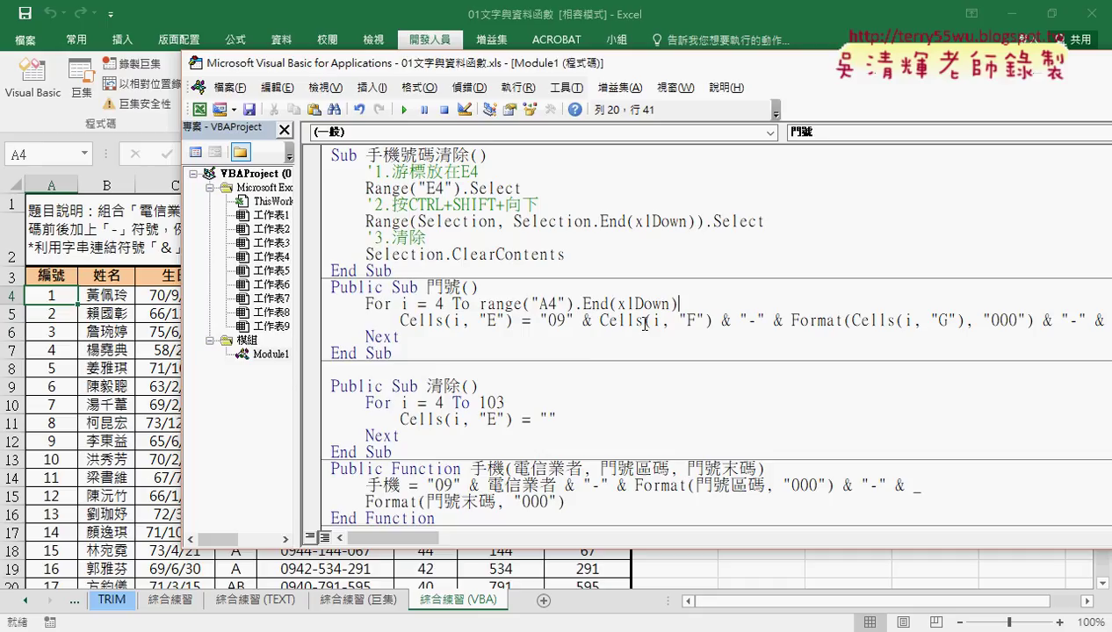
text(.)
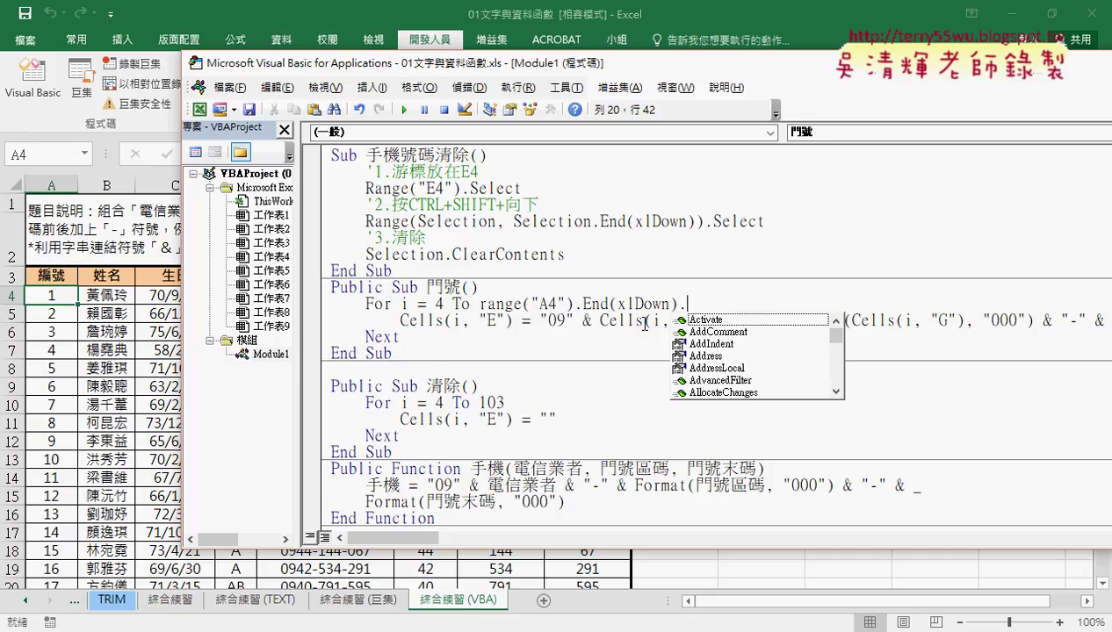
text(ro)
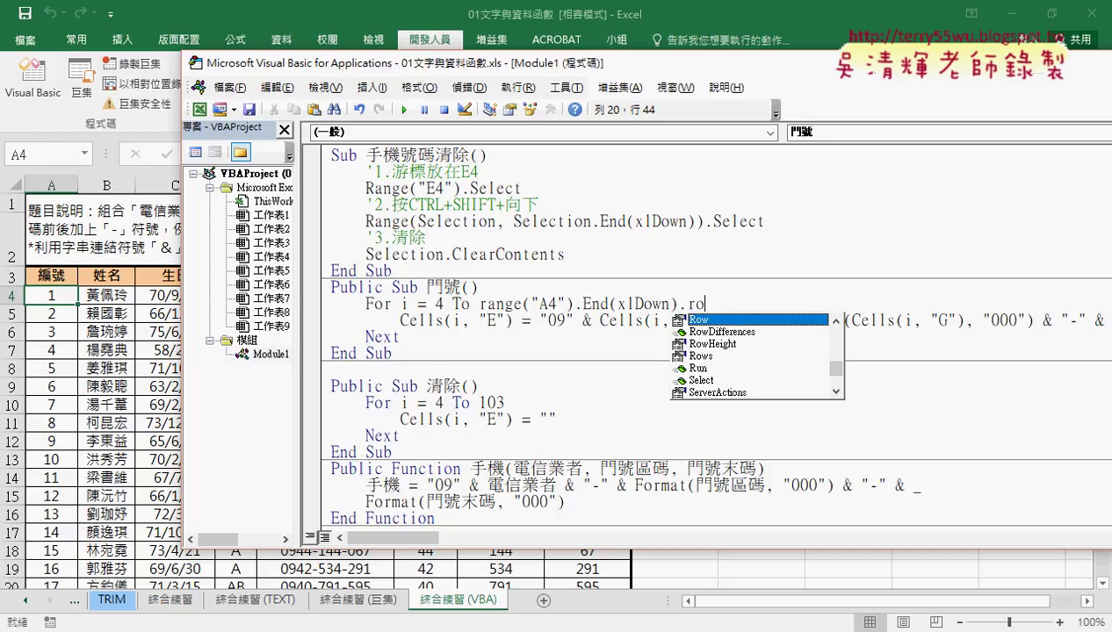
text(w)
drag(573, 303, 678, 304)
click(719, 304)
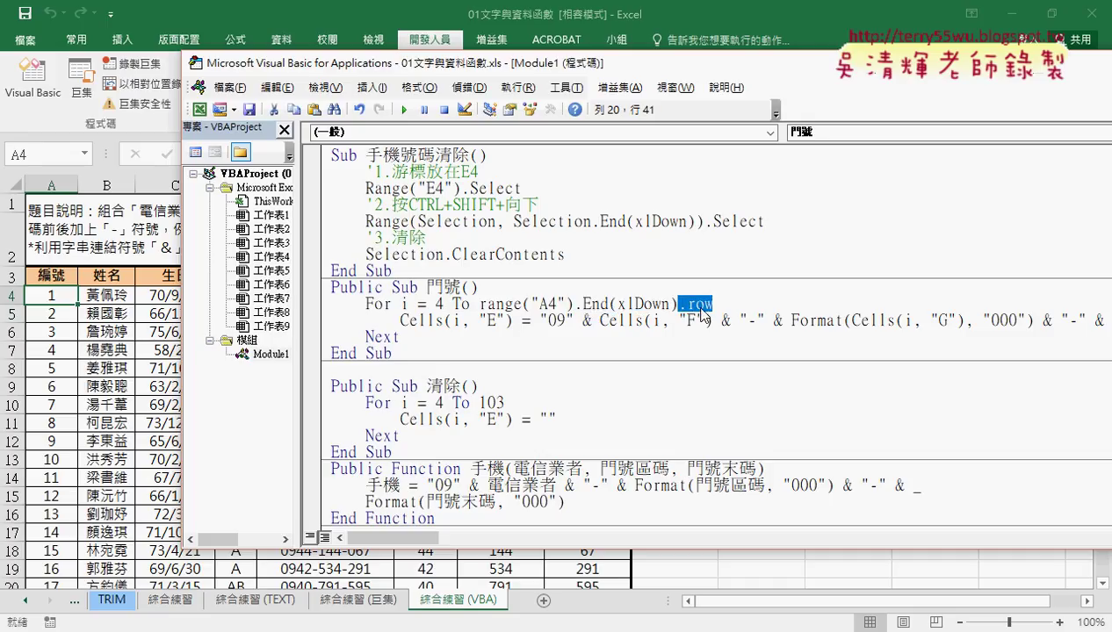
click(699, 323)
click(718, 304)
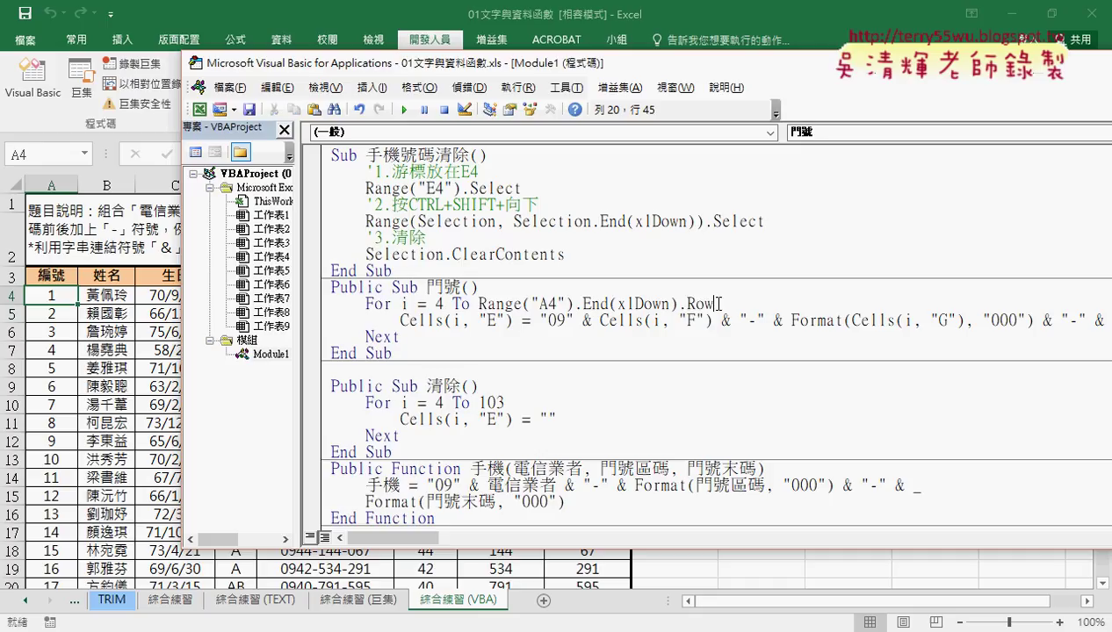
drag(718, 303, 678, 303)
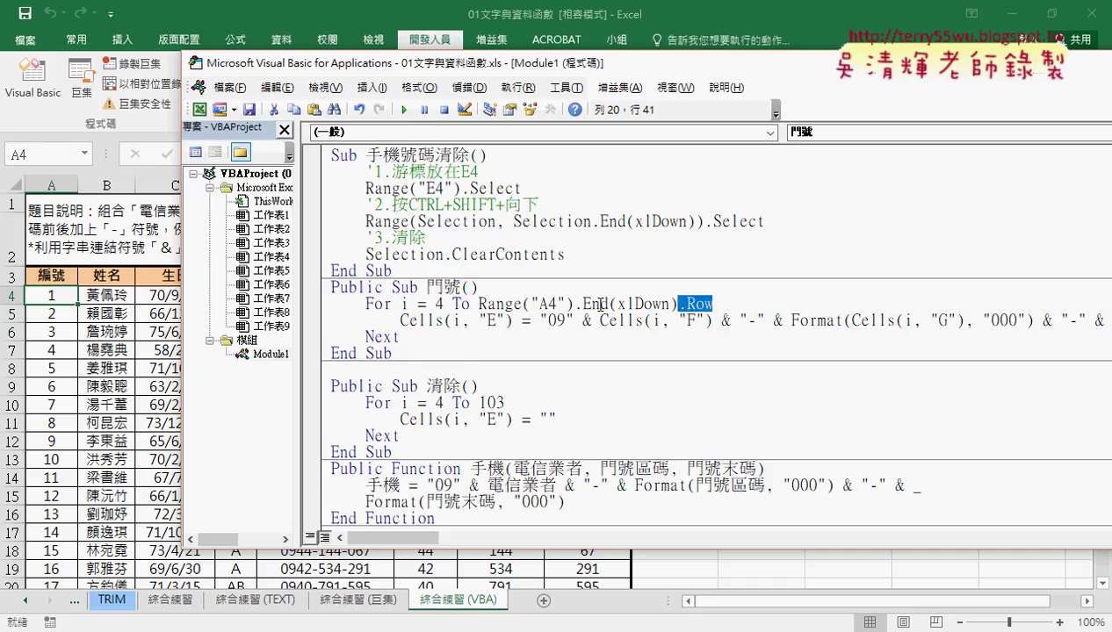
drag(480, 304, 695, 304)
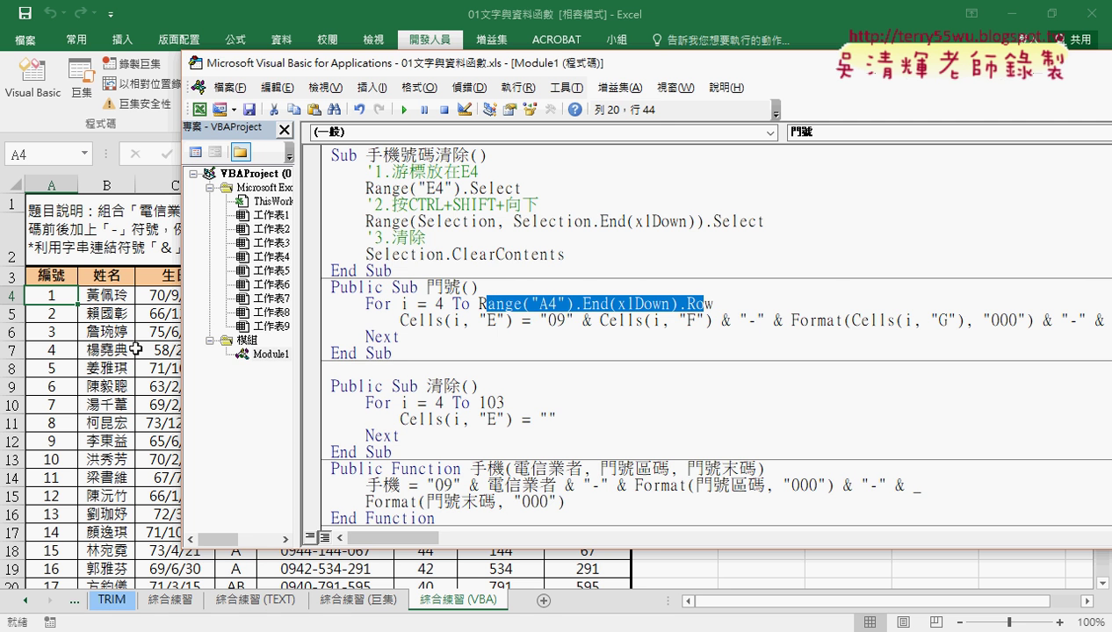
click(45, 295)
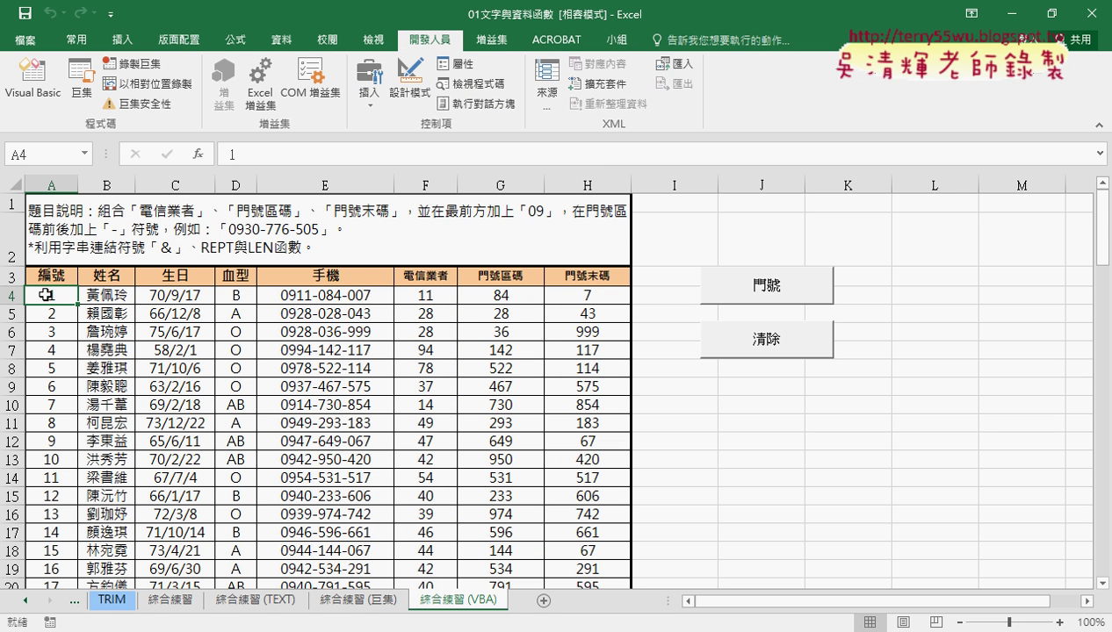
Confirm Ctrl+Down from A4 reaches row 105, then return to the 門號 code in the VBA editor.
key(ctrl+Down)
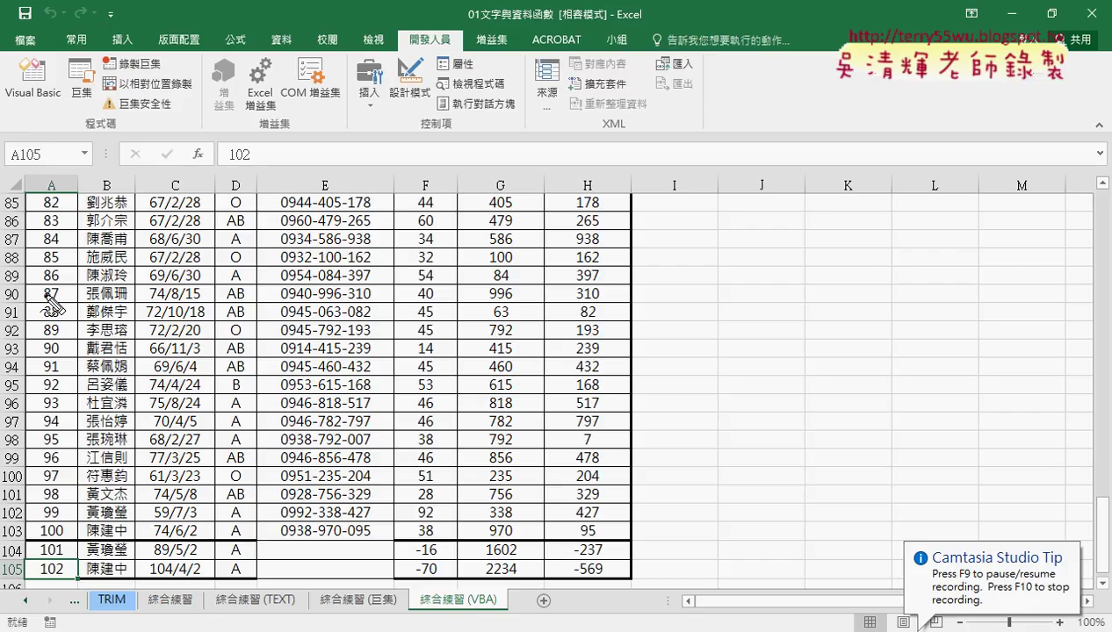
drag(27, 577, 30, 555)
click(446, 631)
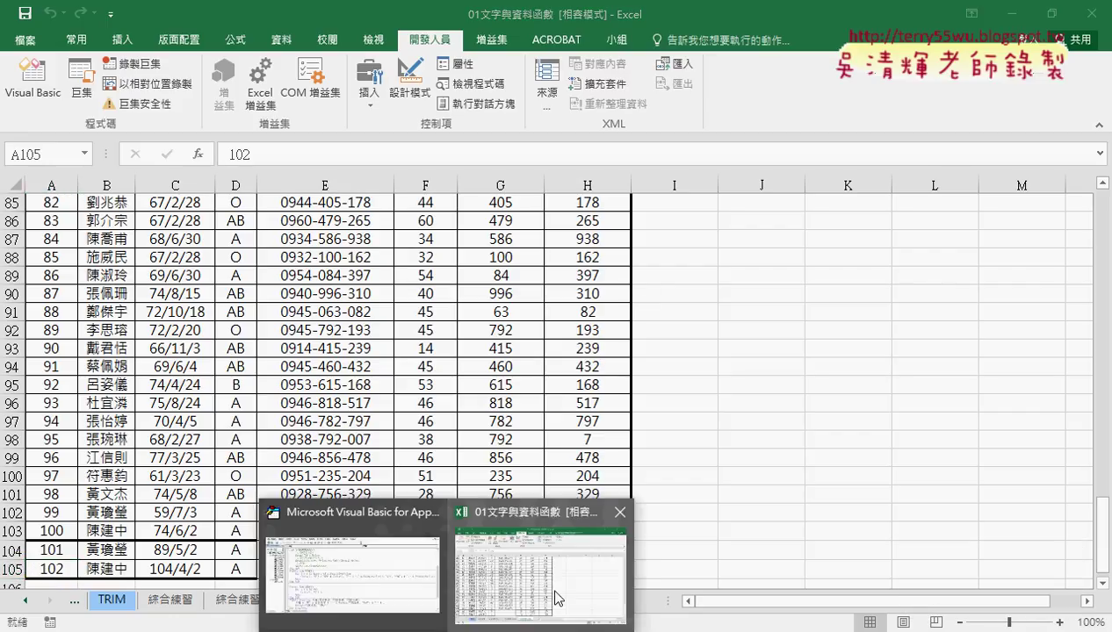
click(405, 588)
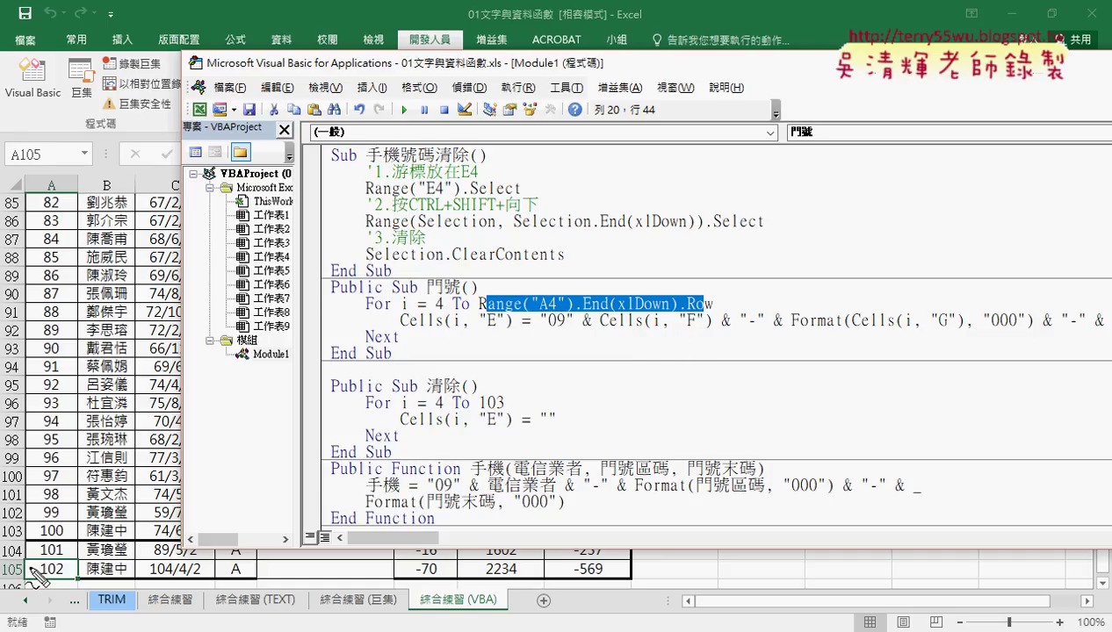
drag(32, 557, 35, 574)
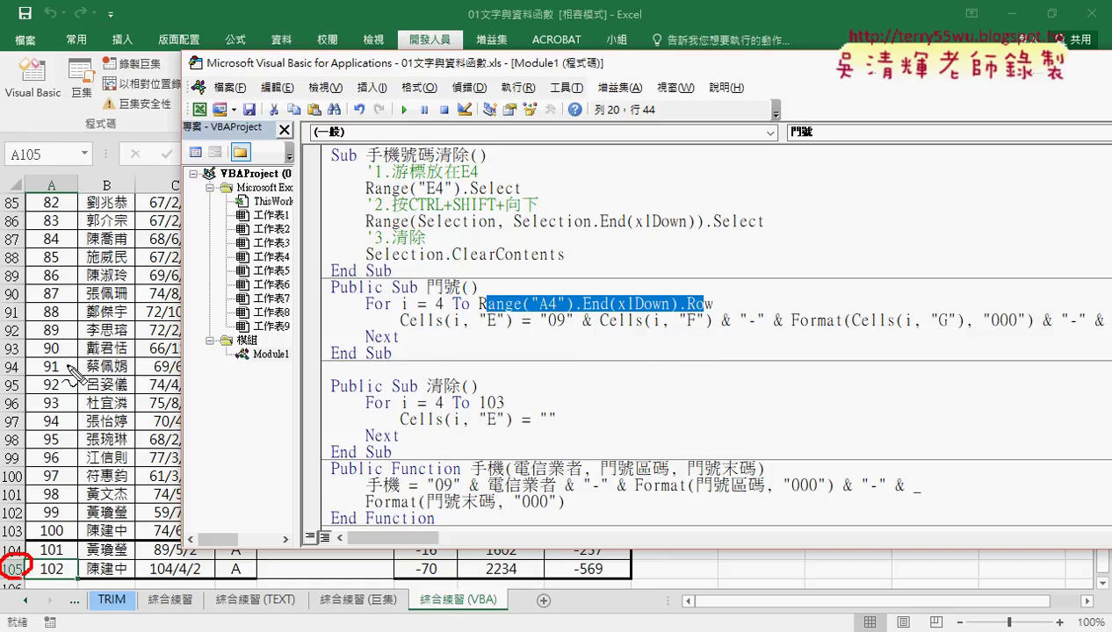
drag(69, 360, 51, 494)
drag(40, 452, 86, 478)
drag(25, 549, 620, 272)
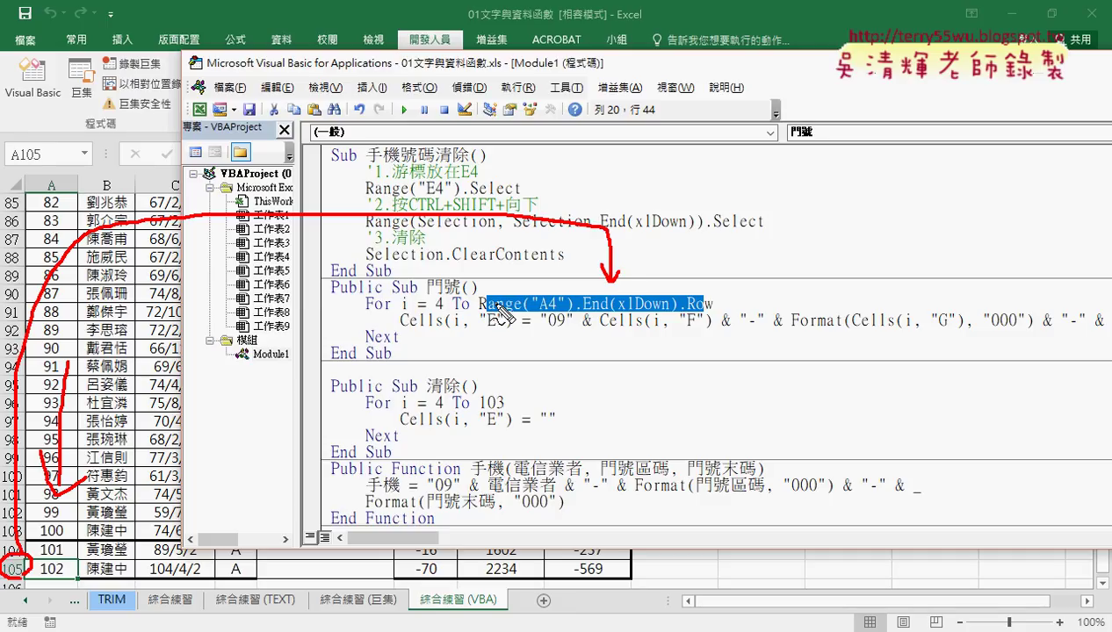
drag(481, 310, 722, 311)
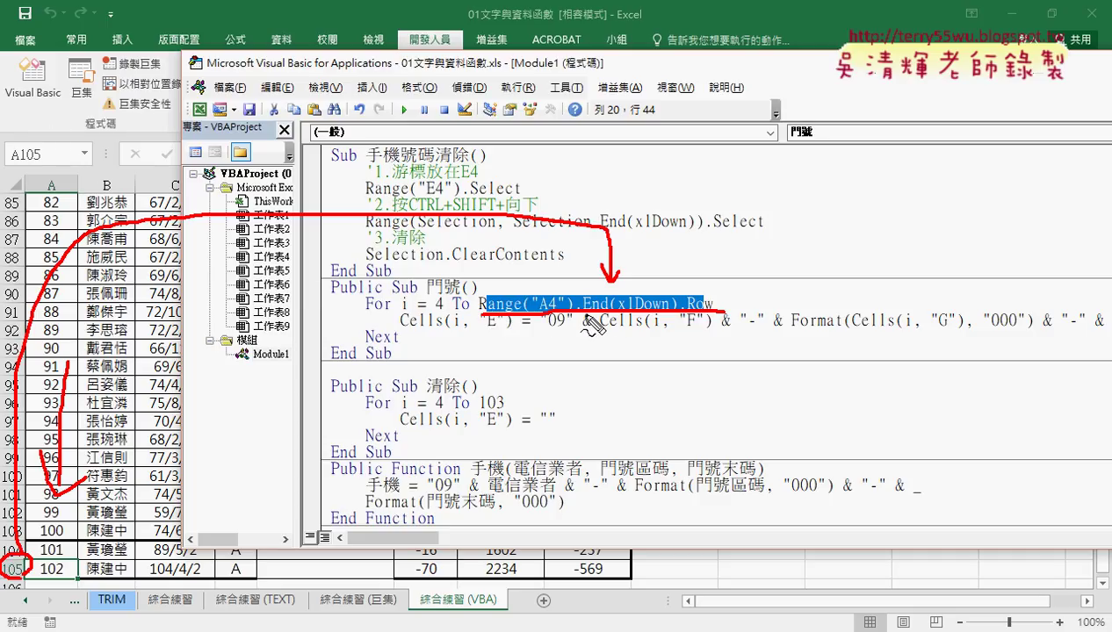
mouse_move(652, 310)
mouse_down()
mouse_move(612, 312)
mouse_move(707, 311)
mouse_up()
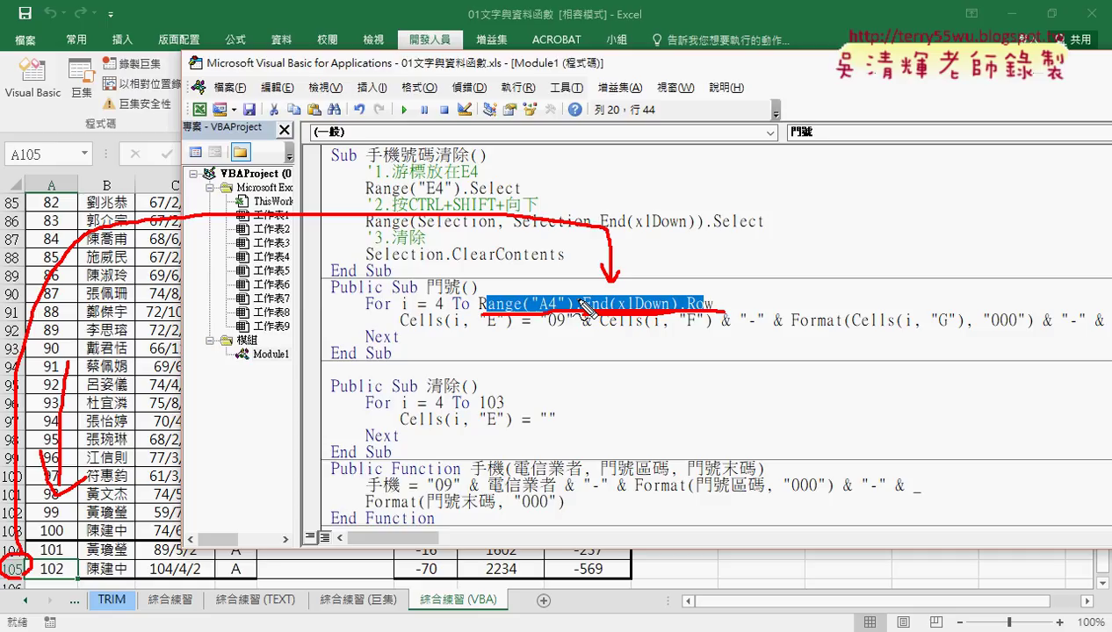
key(Escape)
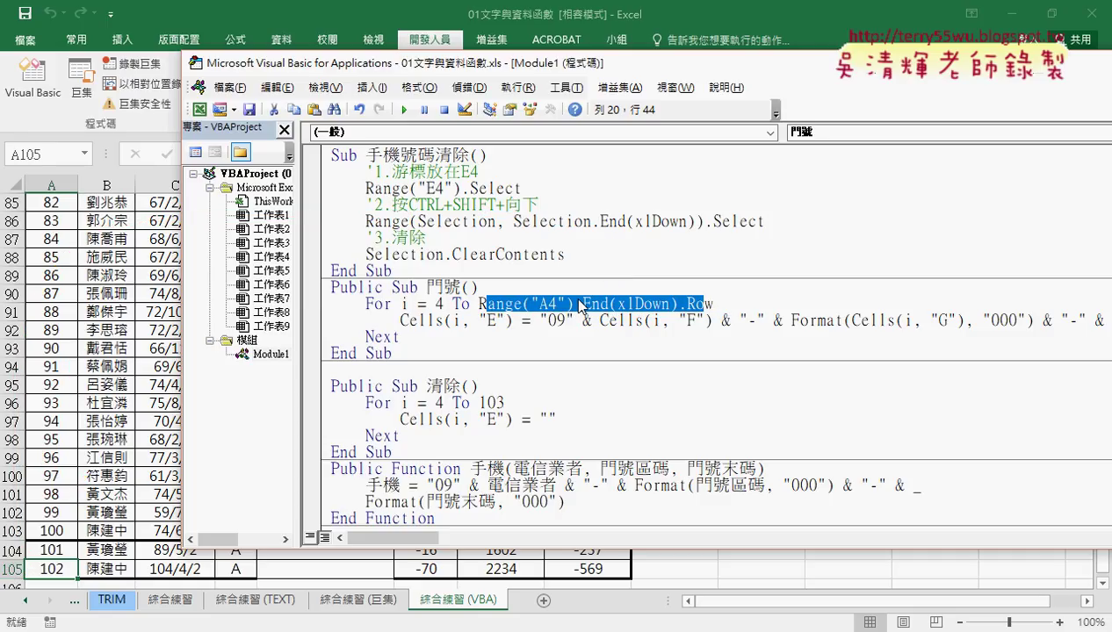
Copy Range("A4").End(xlDown).Row from the 門號 loop and paste it over 103 in 清除.
click(478, 303)
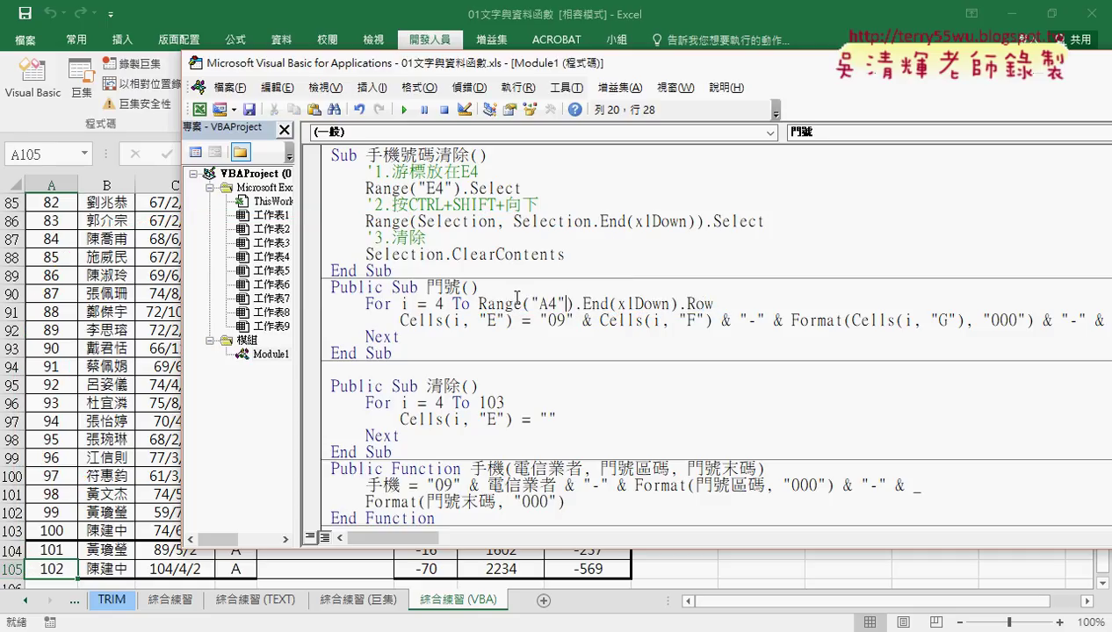
drag(479, 303, 712, 303)
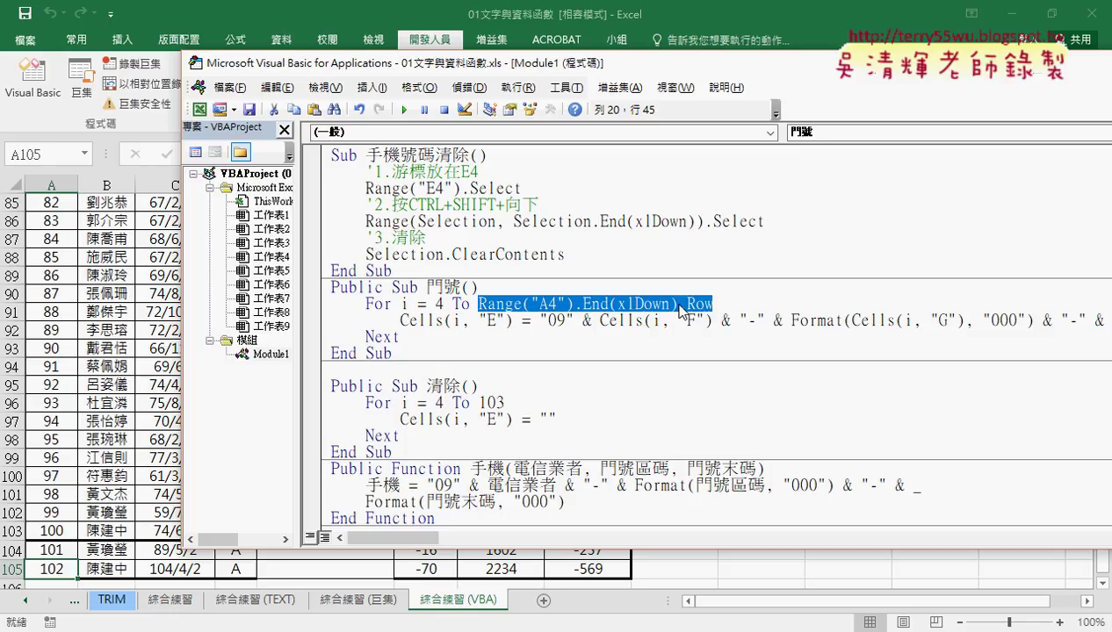
right_click(681, 307)
click(719, 337)
drag(505, 402, 478, 402)
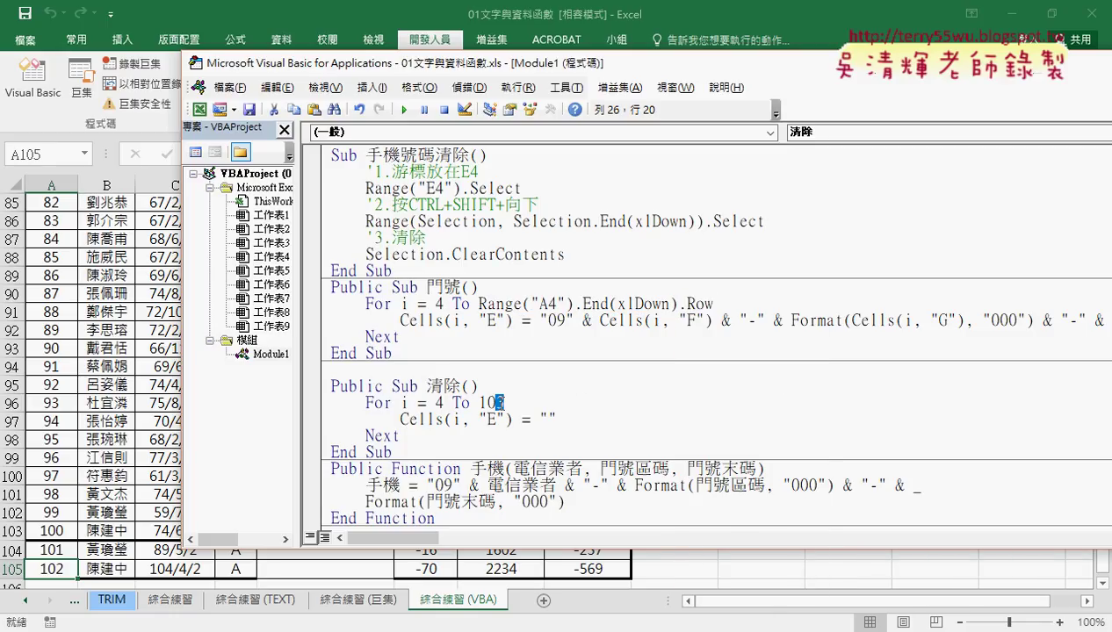
right_click(484, 409)
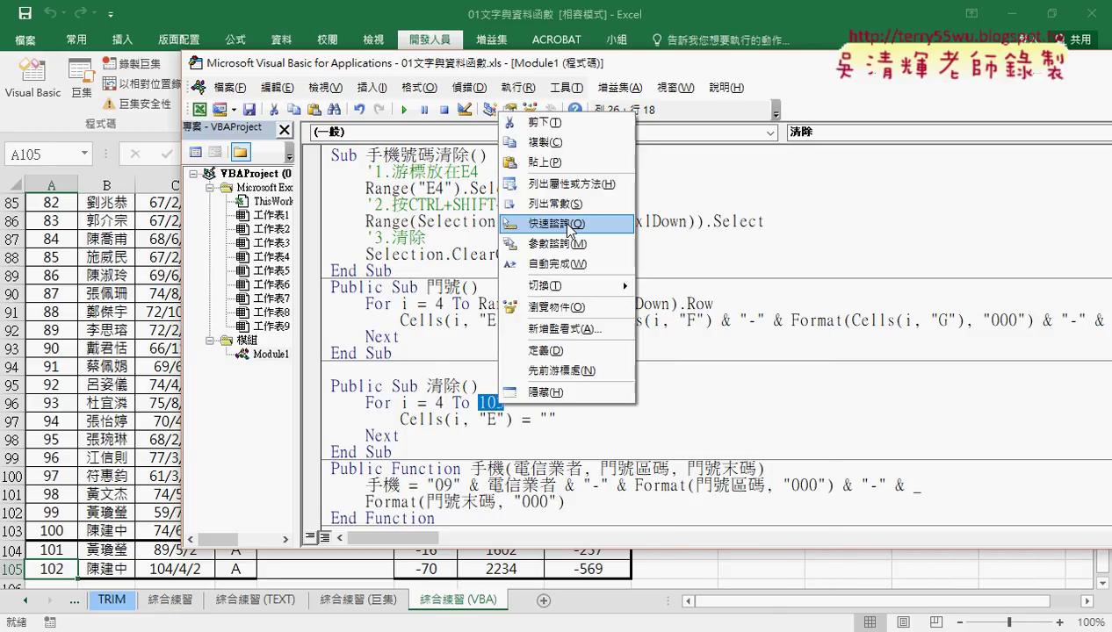
click(527, 167)
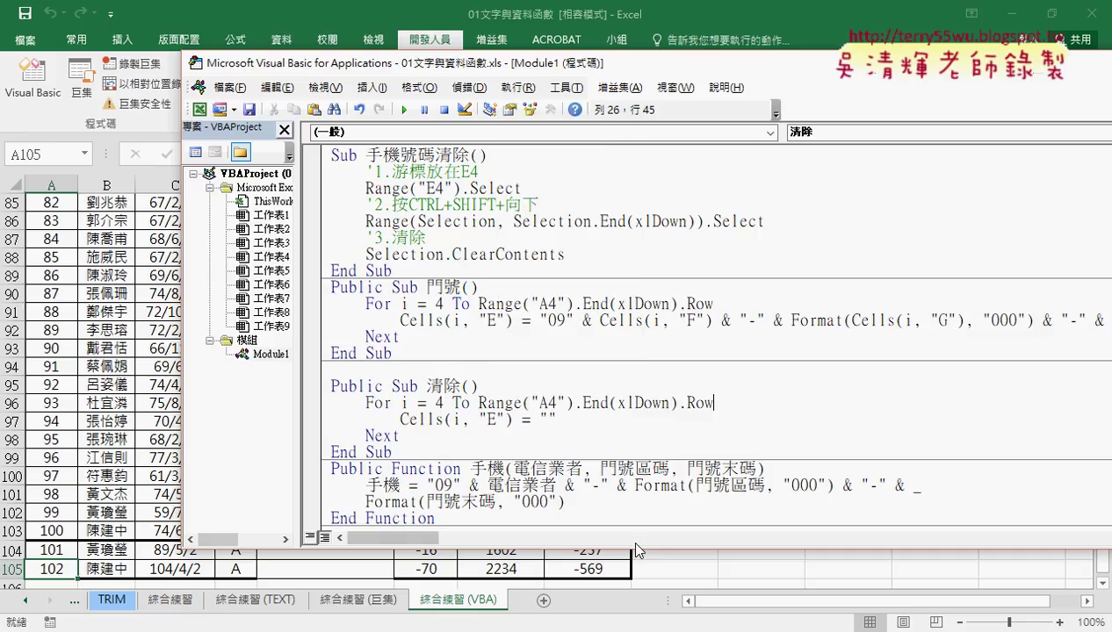
drag(712, 304, 479, 307)
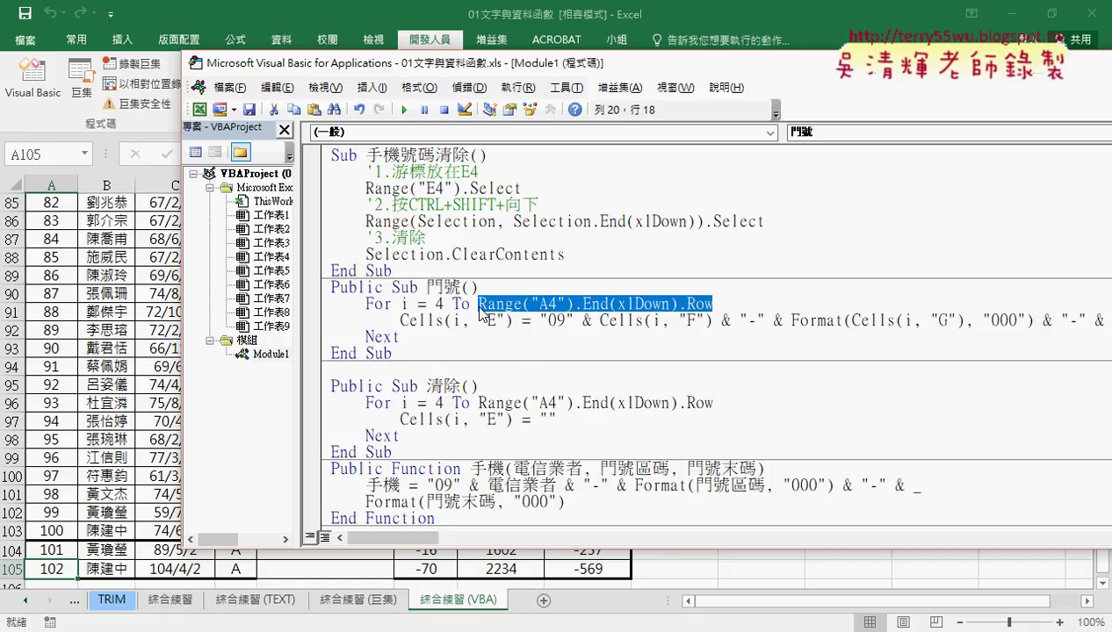
Test the 清除 and 門號 buttons, checking where the 手機 (E) and carrier (F) columns end.
click(538, 349)
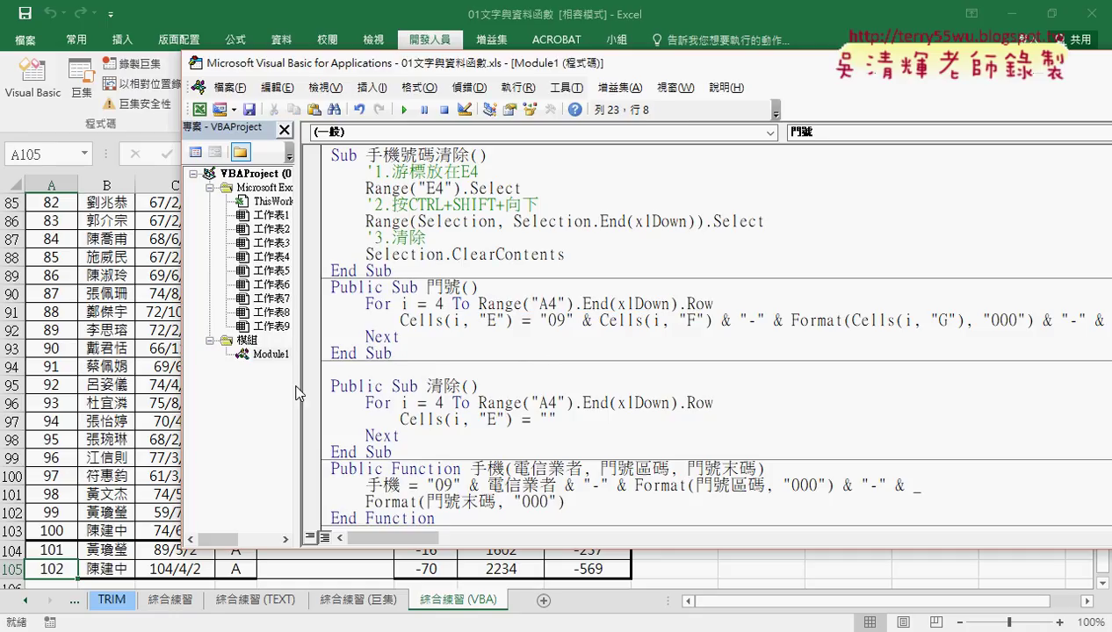
click(114, 400)
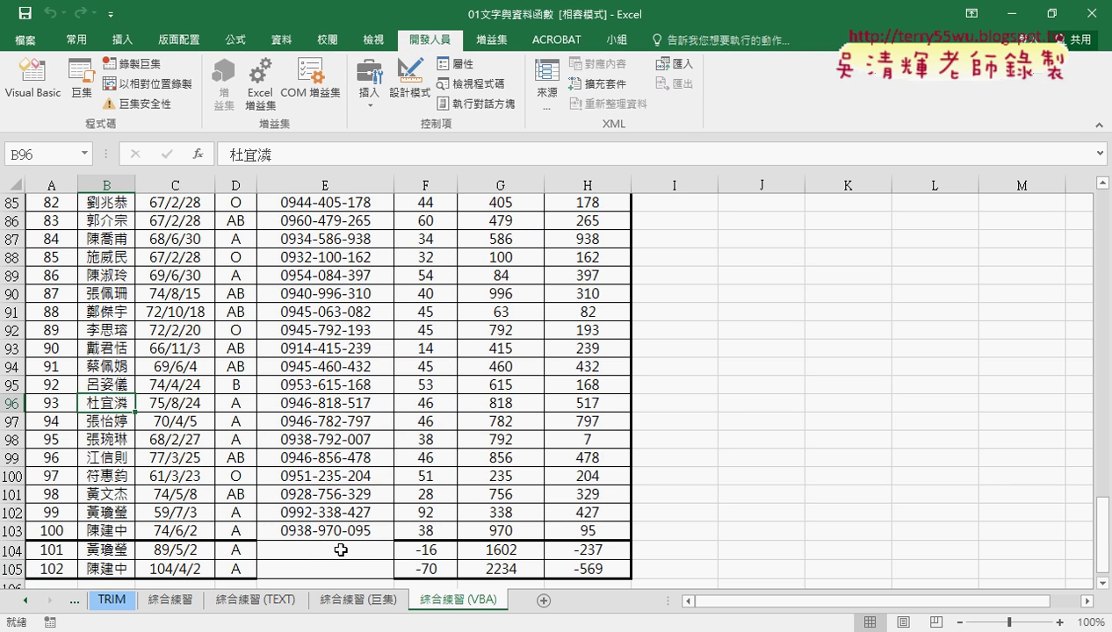
drag(1101, 538, 1099, 210)
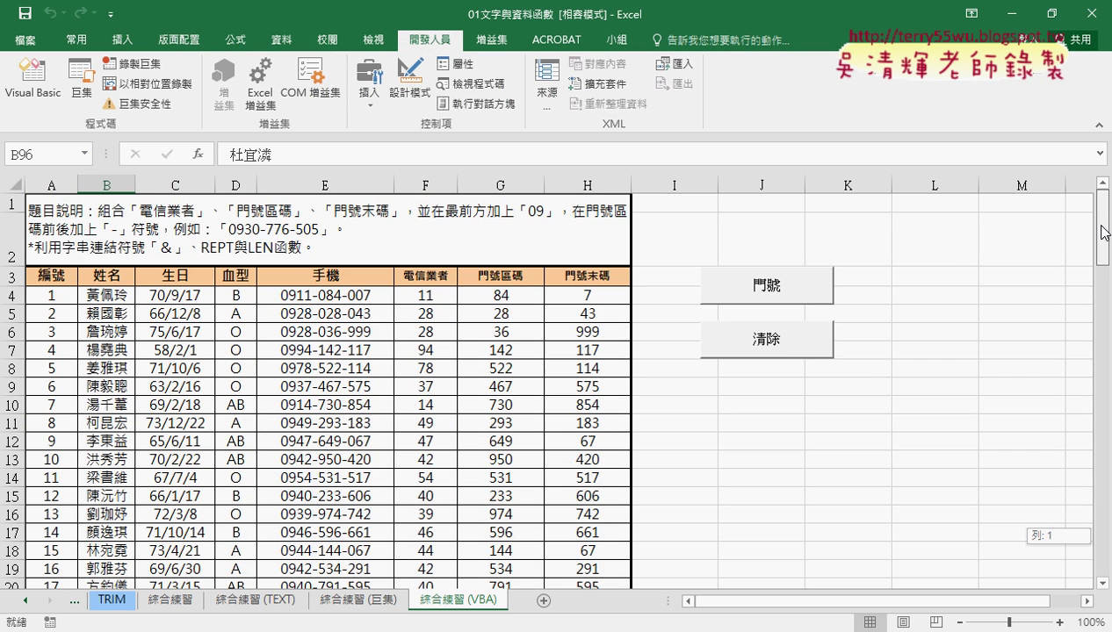
click(780, 349)
click(774, 290)
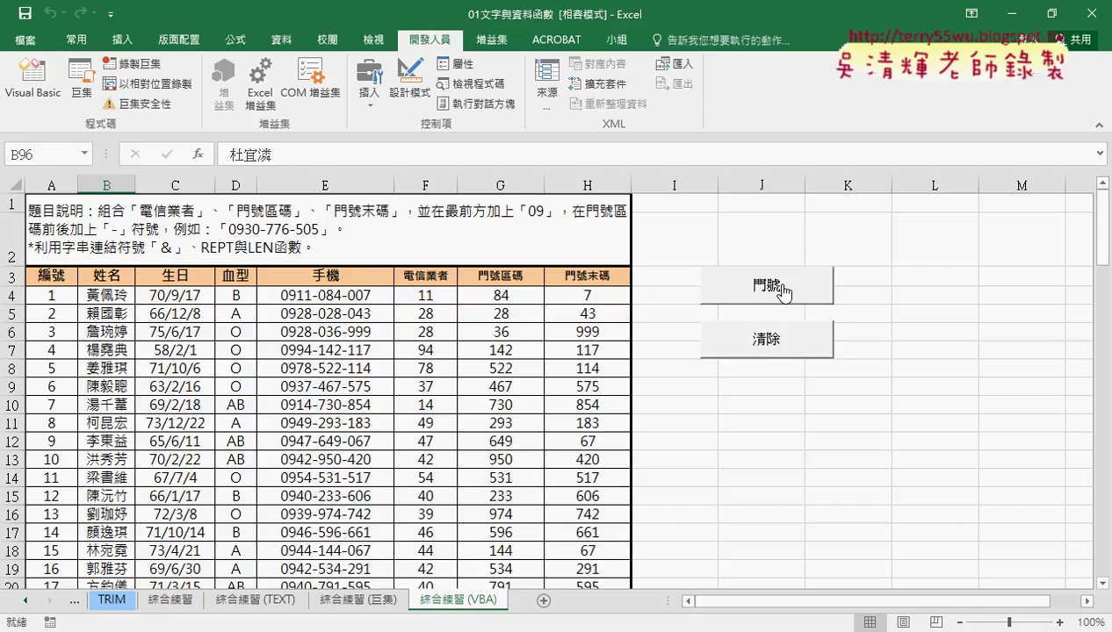
click(364, 298)
key(ctrl+Down)
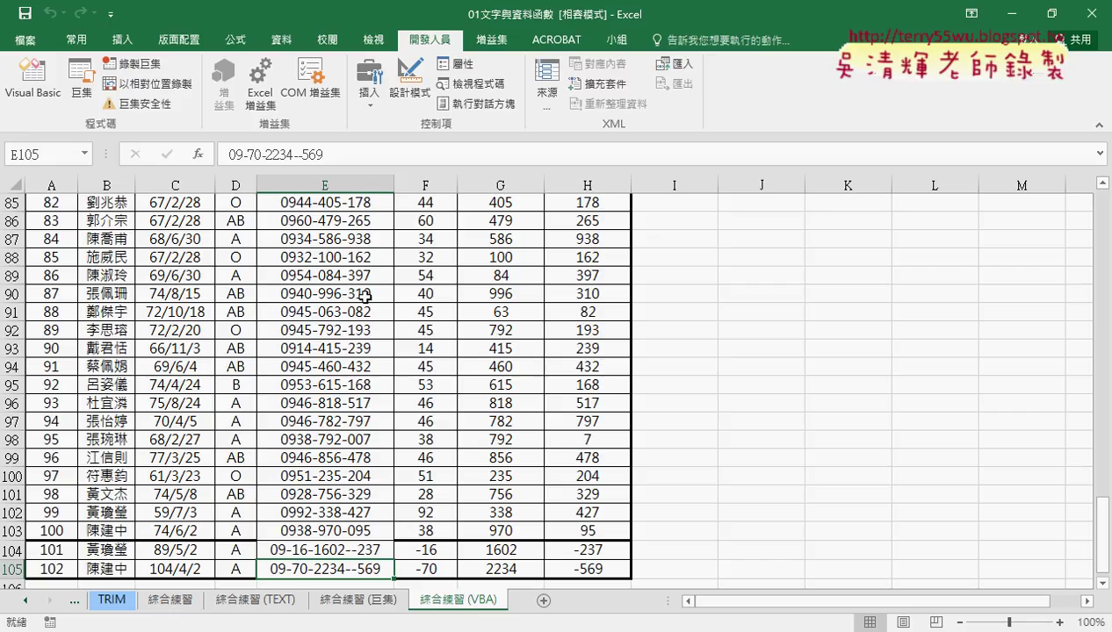
key(ctrl+Up)
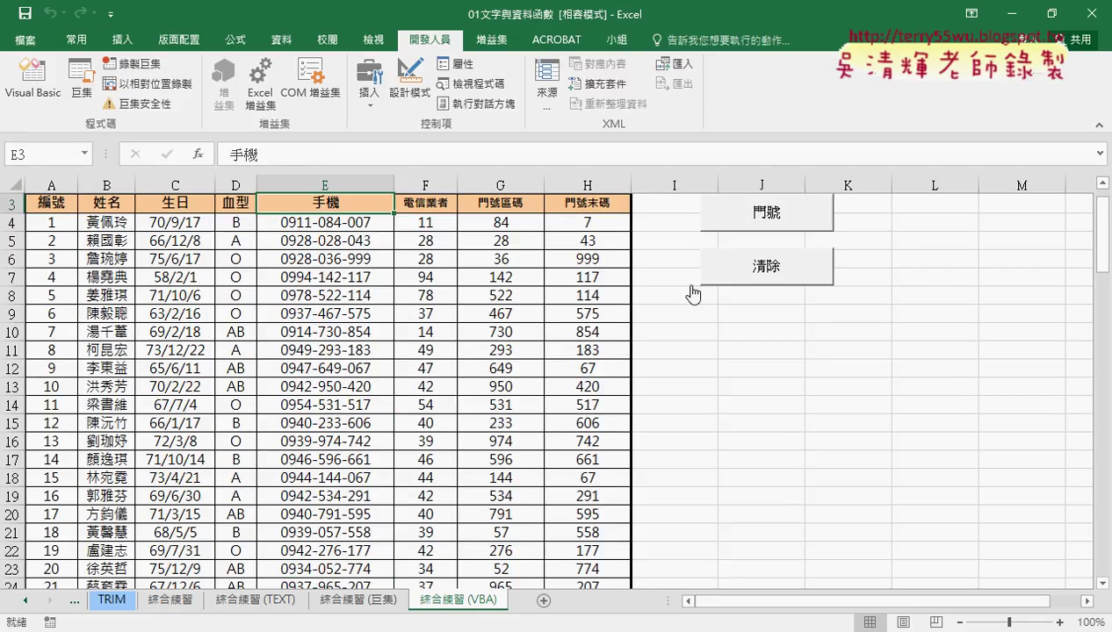
click(768, 270)
click(430, 224)
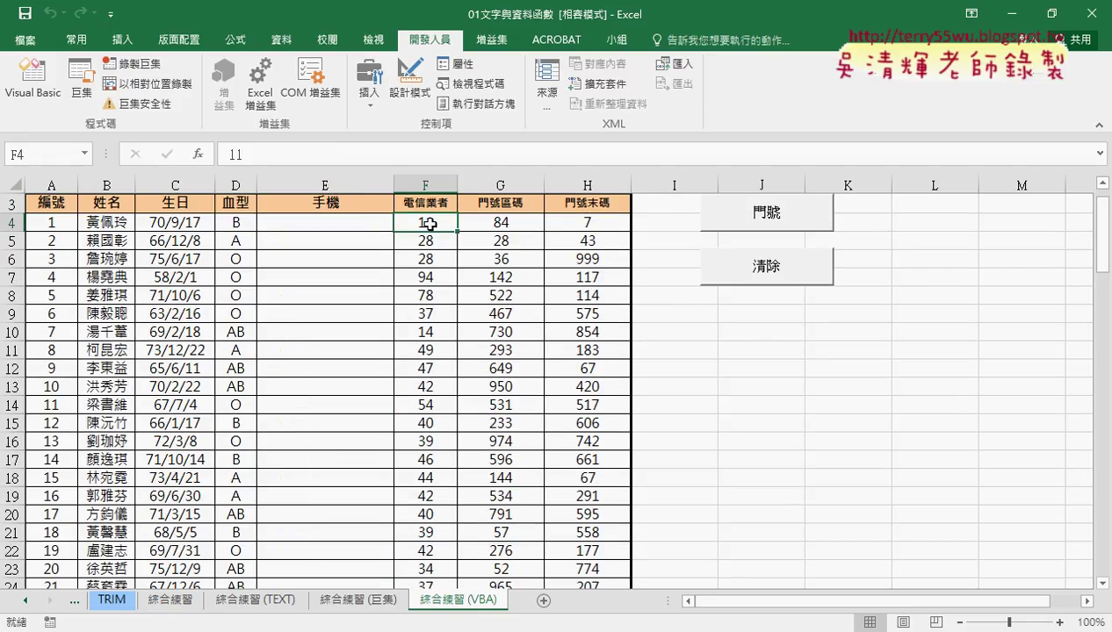
key(ctrl+Down)
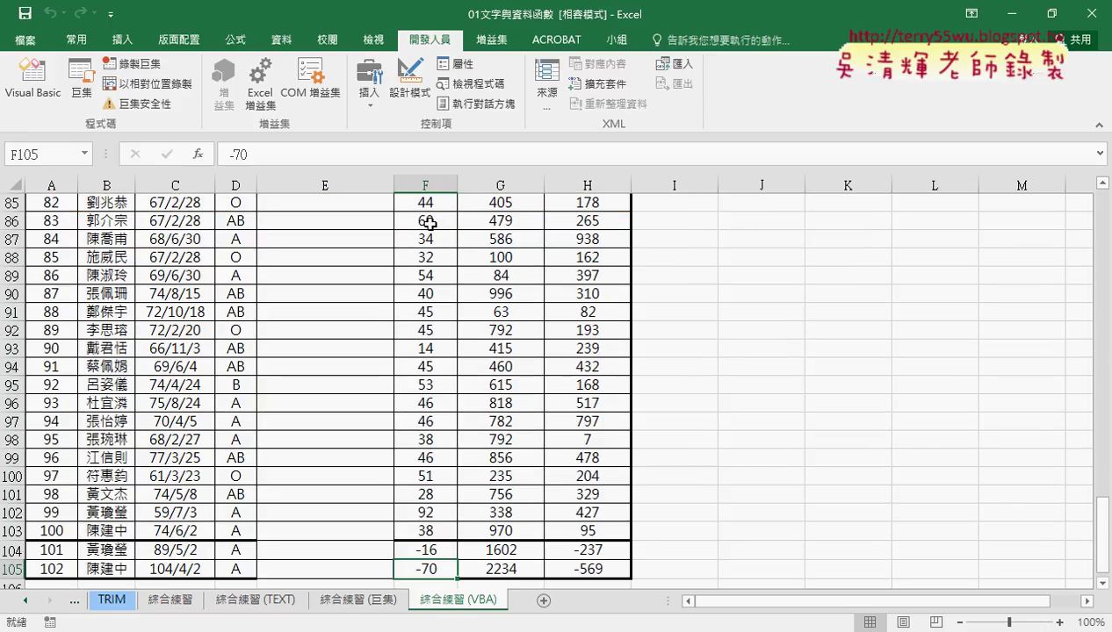
Delete rows 101–105 so the table ends at row 100.
click(12, 571)
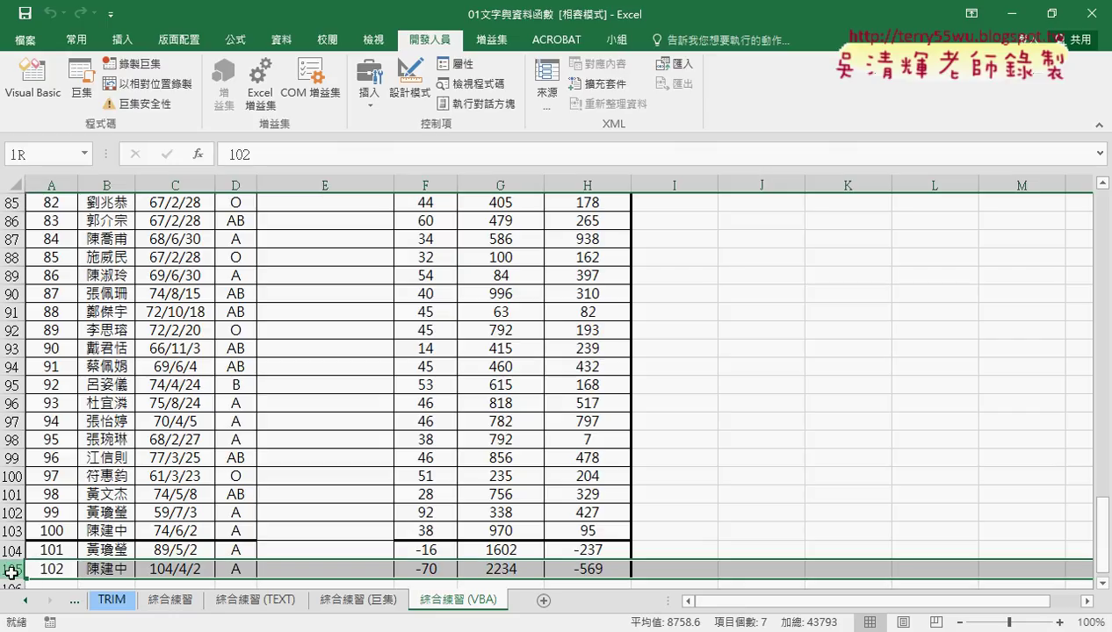
drag(13, 571, 13, 493)
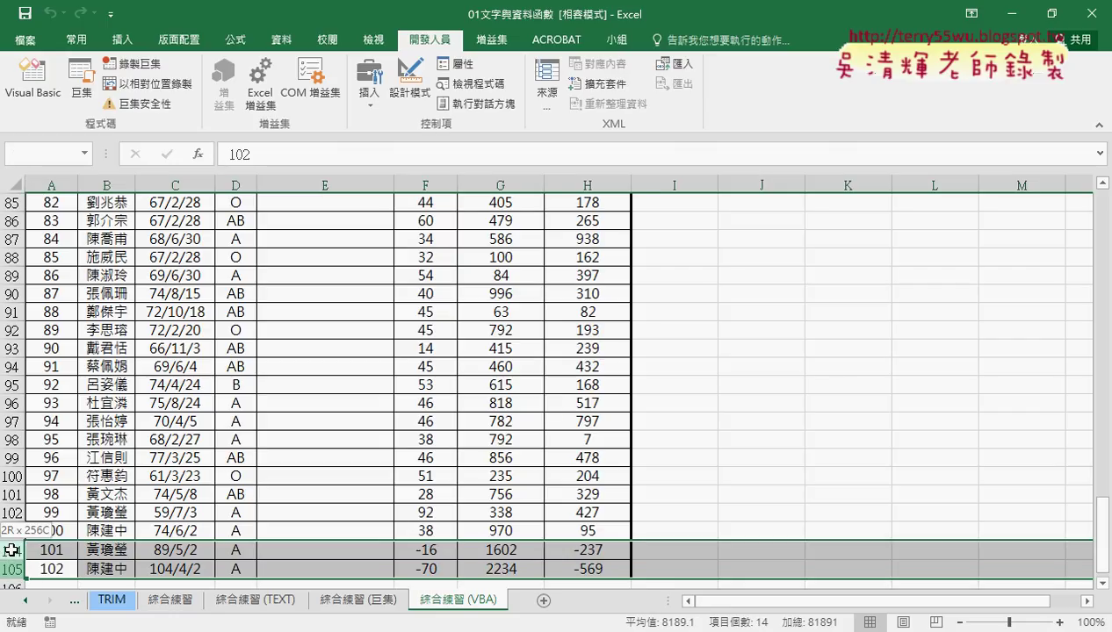
right_click(151, 523)
click(211, 408)
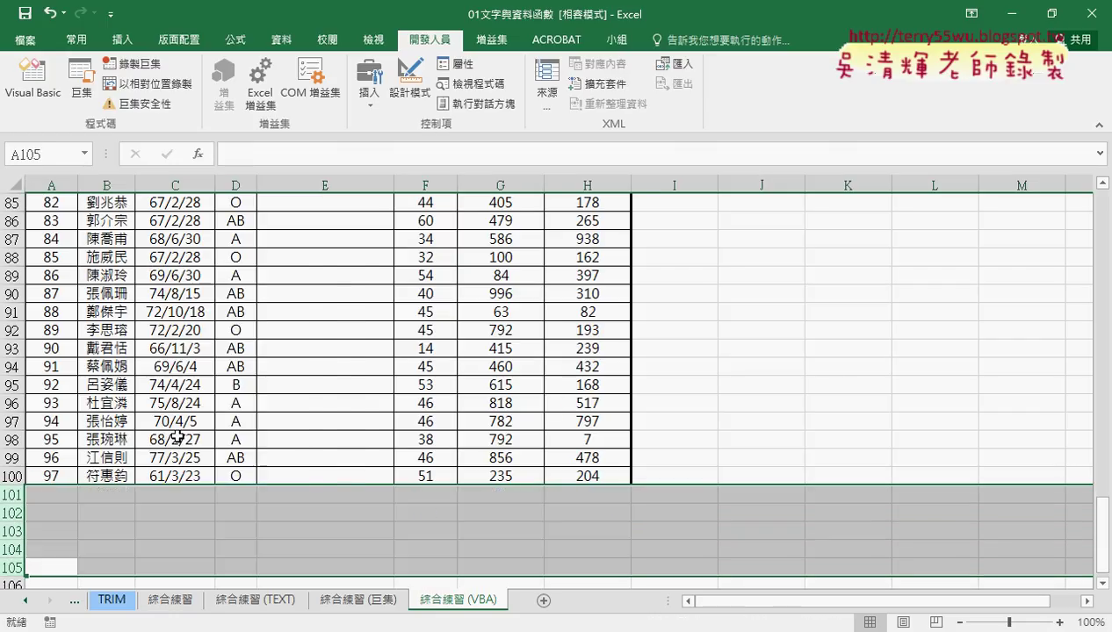
click(53, 473)
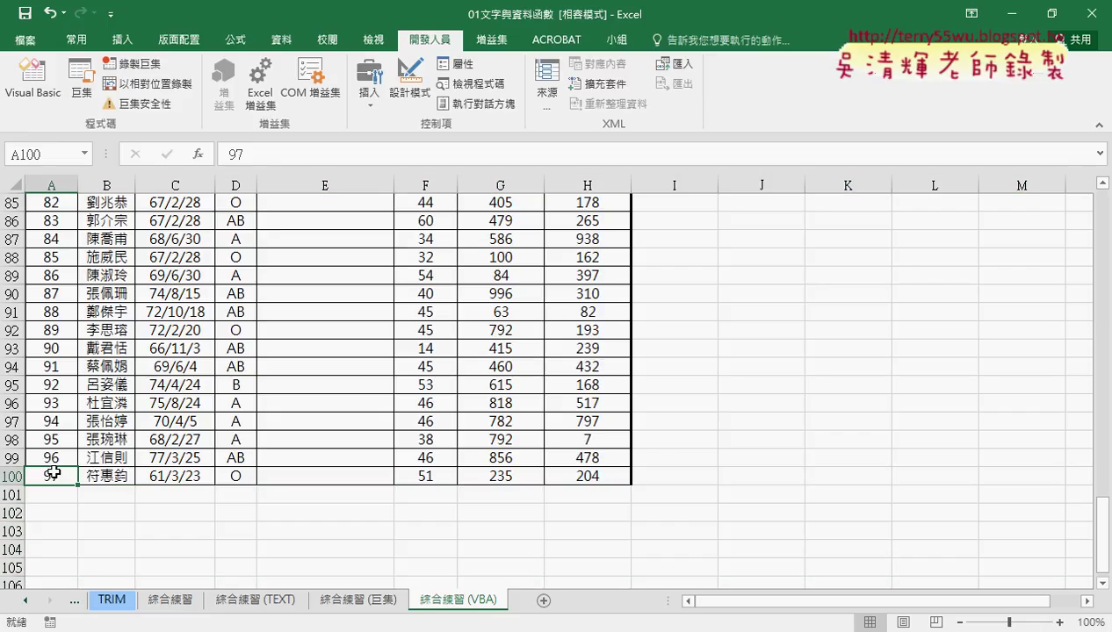
key(ctrl+Up)
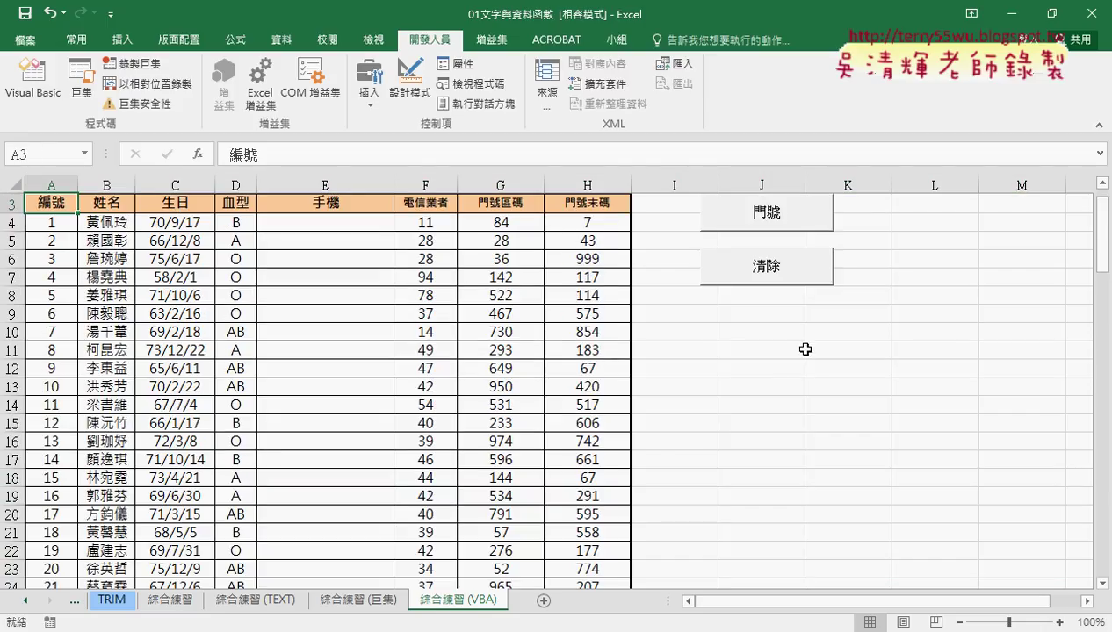
Rerun 門號 and 清除, confirming columns E and F now stop at row 100.
click(764, 224)
click(340, 231)
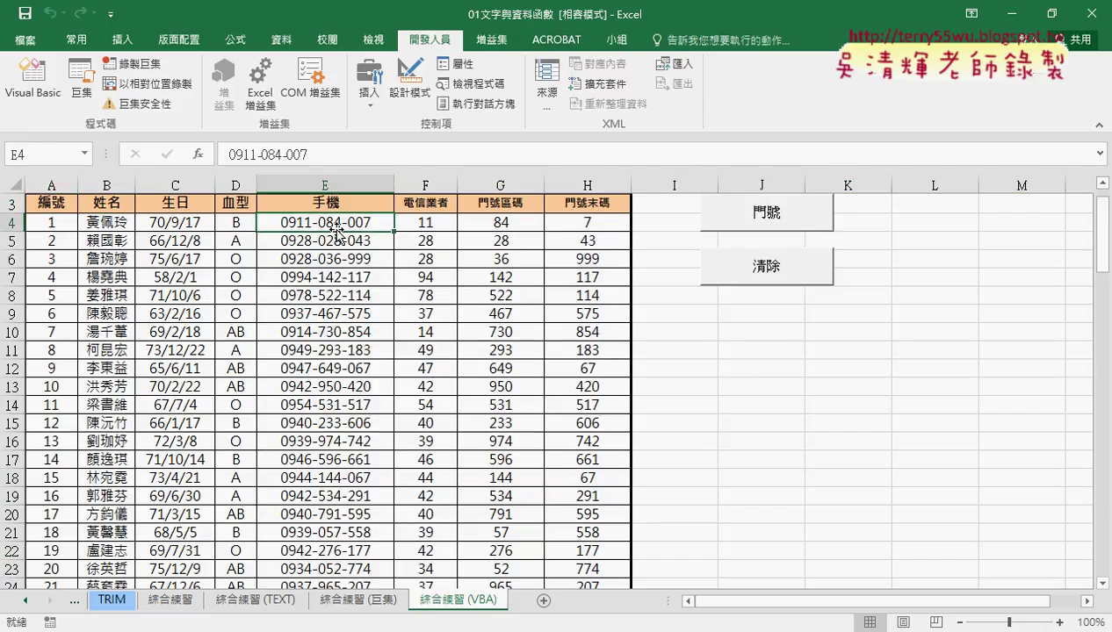
key(ctrl+Down)
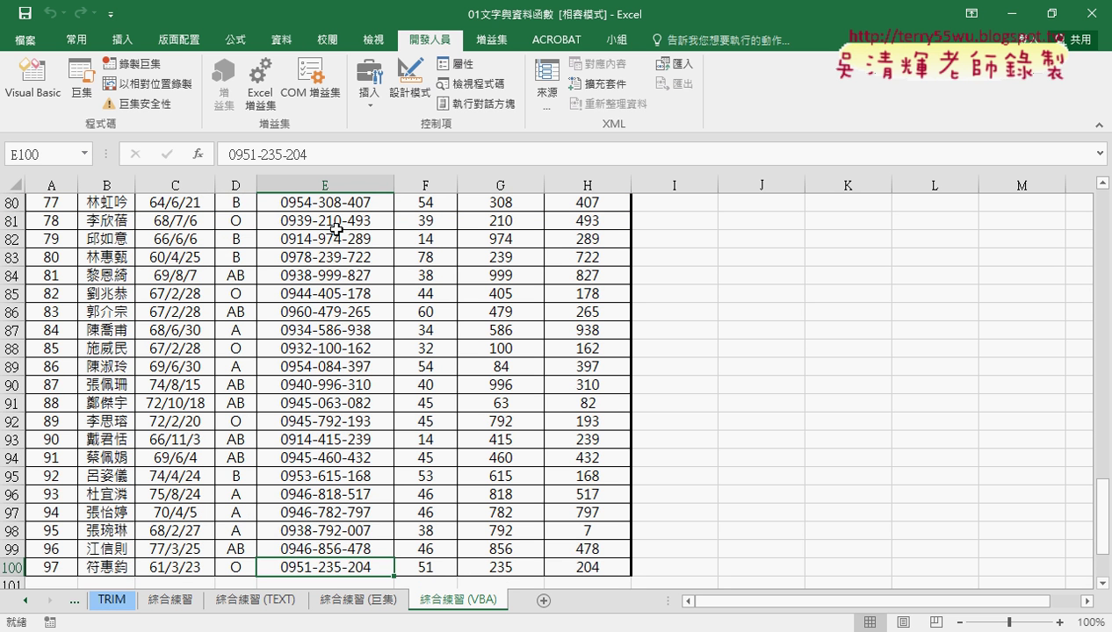
key(ctrl+Up)
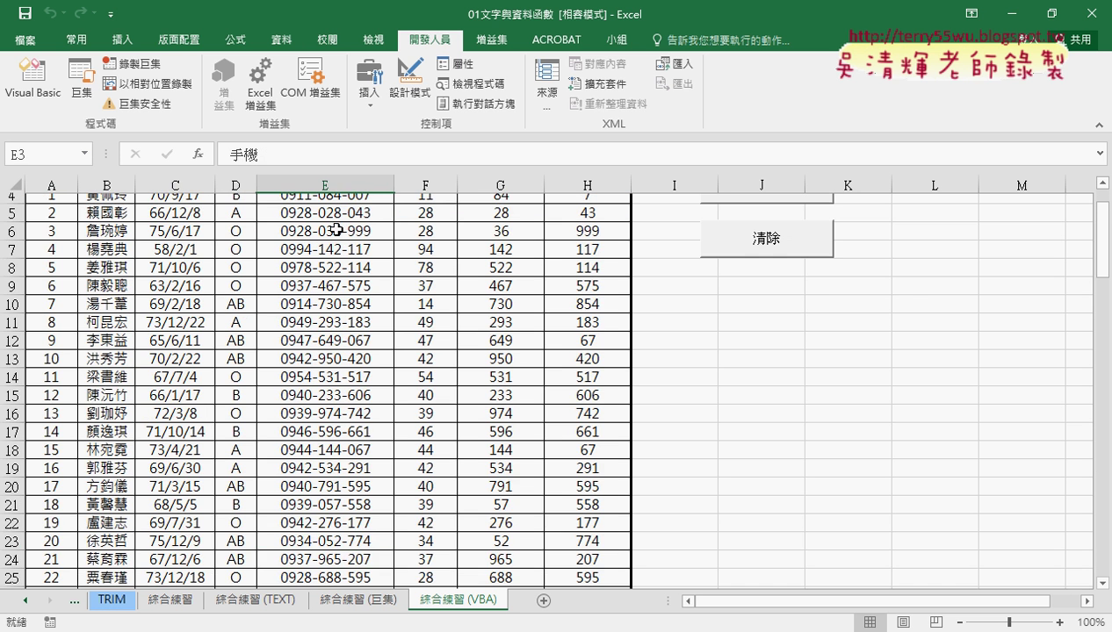
click(788, 281)
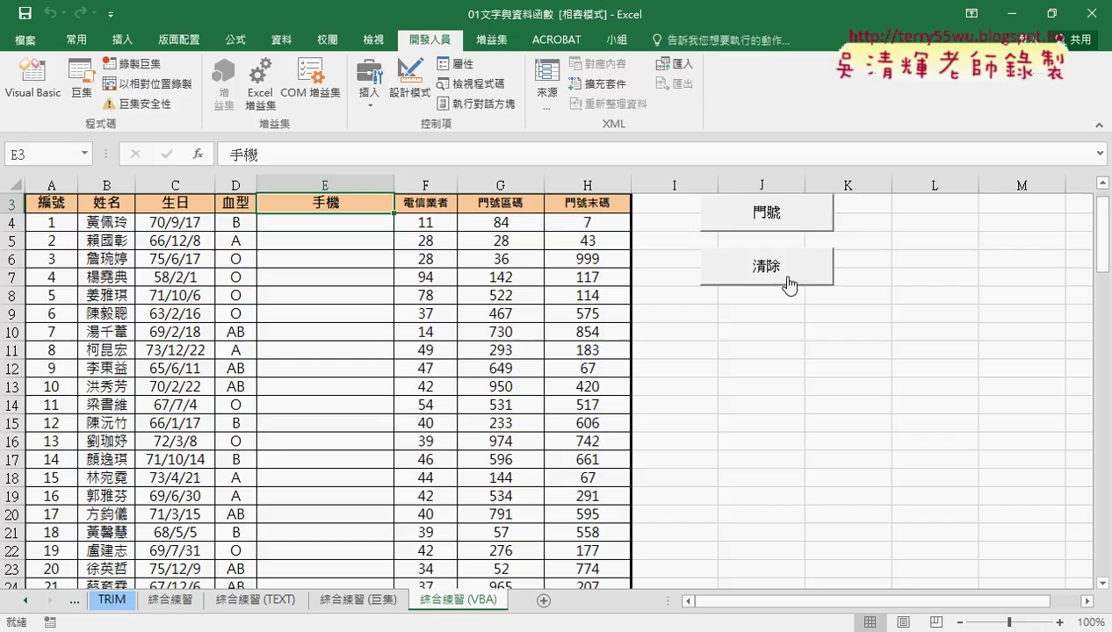
click(431, 223)
key(ctrl+Down)
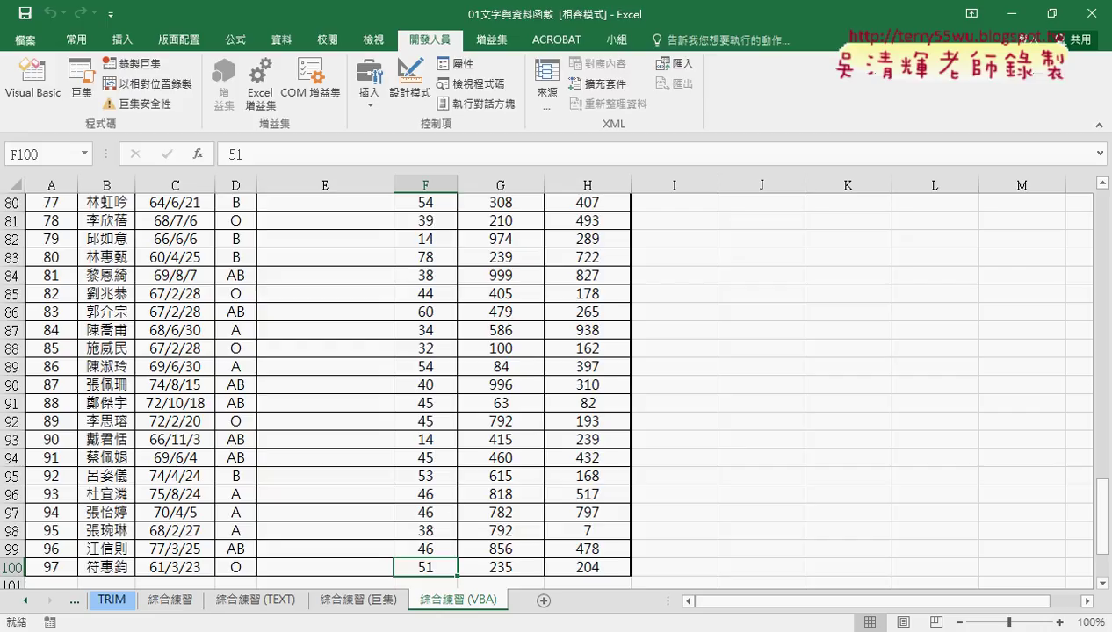
Bring the VBA editor back and select the end-row expression in the 門號 loop.
mouse_move(446, 628)
click(404, 585)
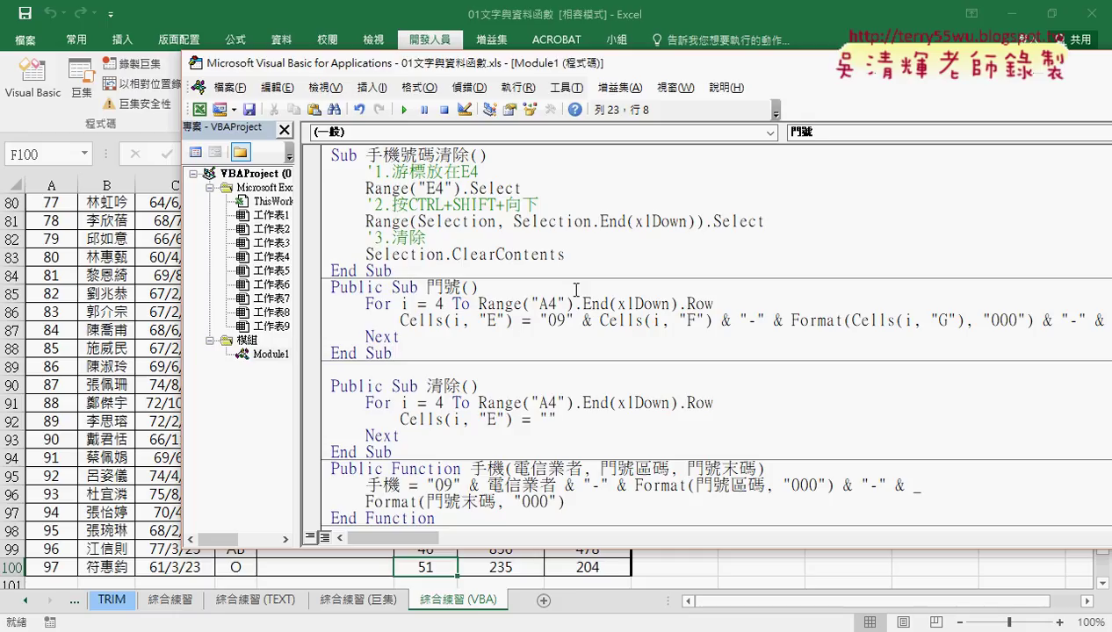
drag(479, 304, 713, 304)
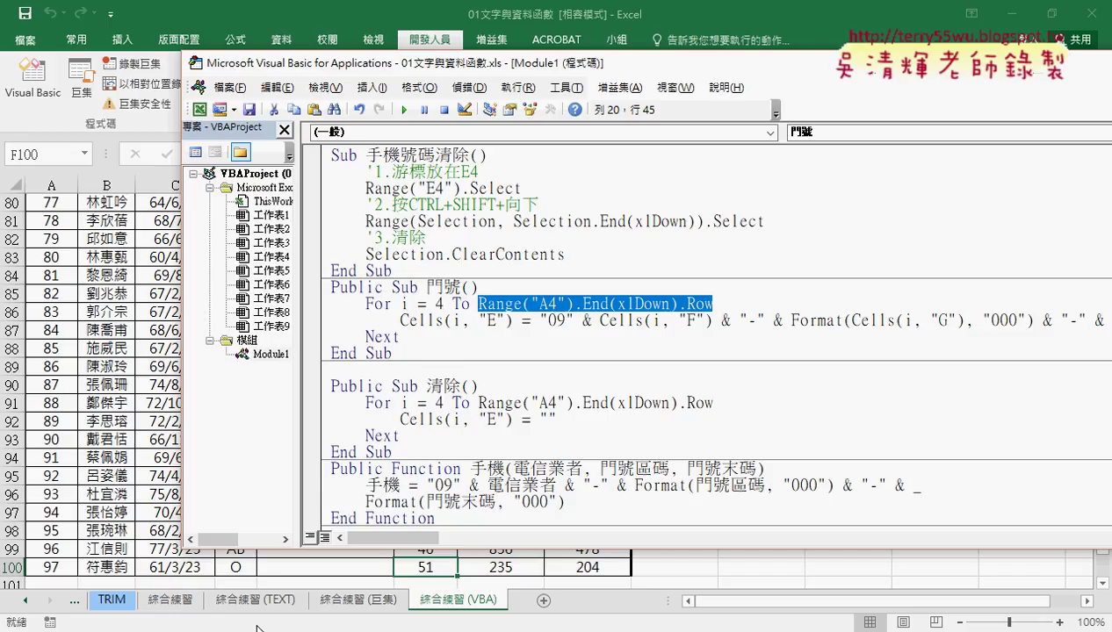
In the Google Docs notes, select the Range("A4").End(xlDown).Row expression that replaces 103.
click(241, 621)
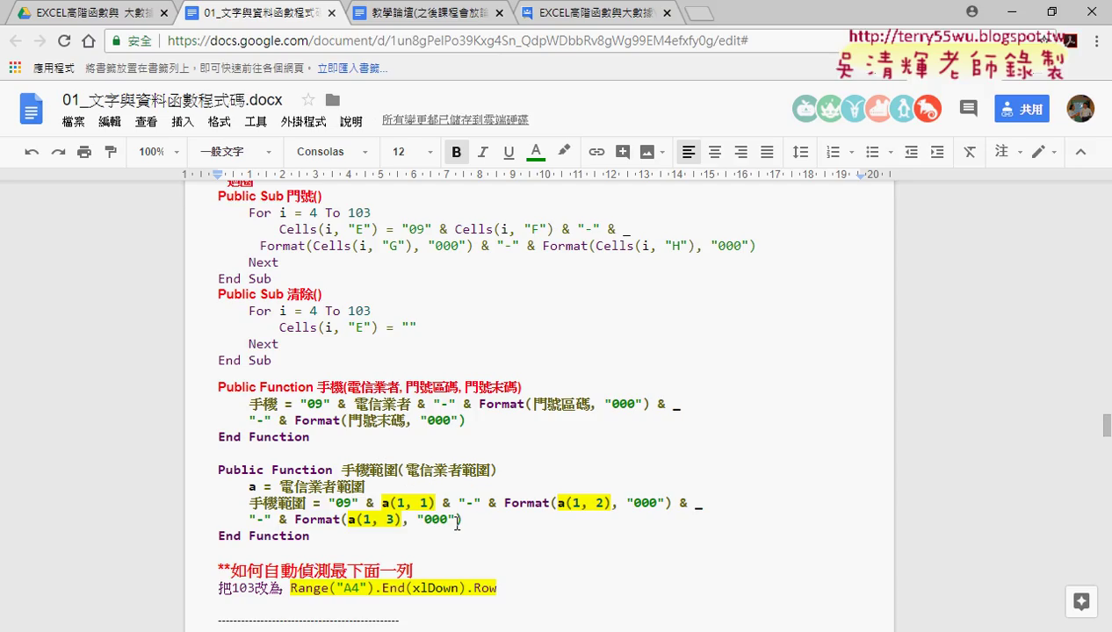
scroll(457, 524, down, 2)
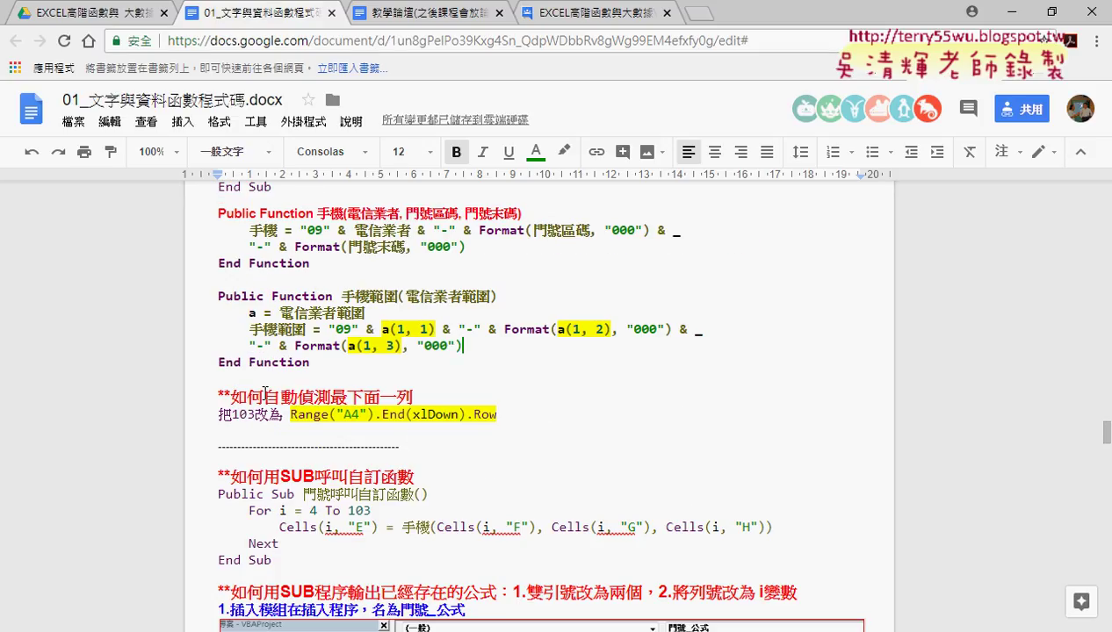
drag(291, 413, 505, 414)
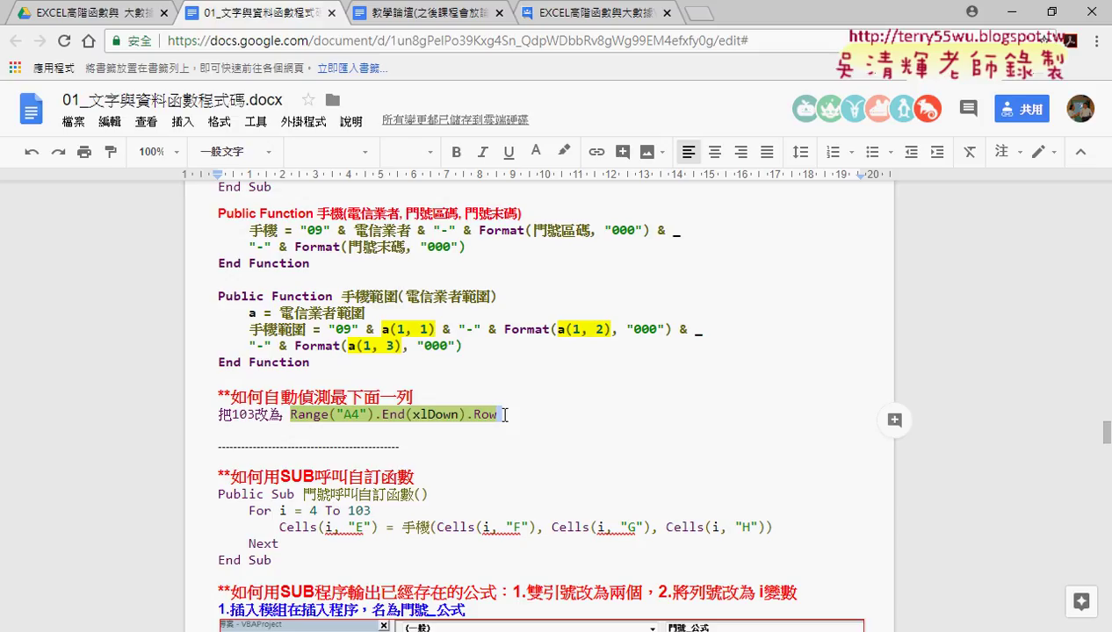